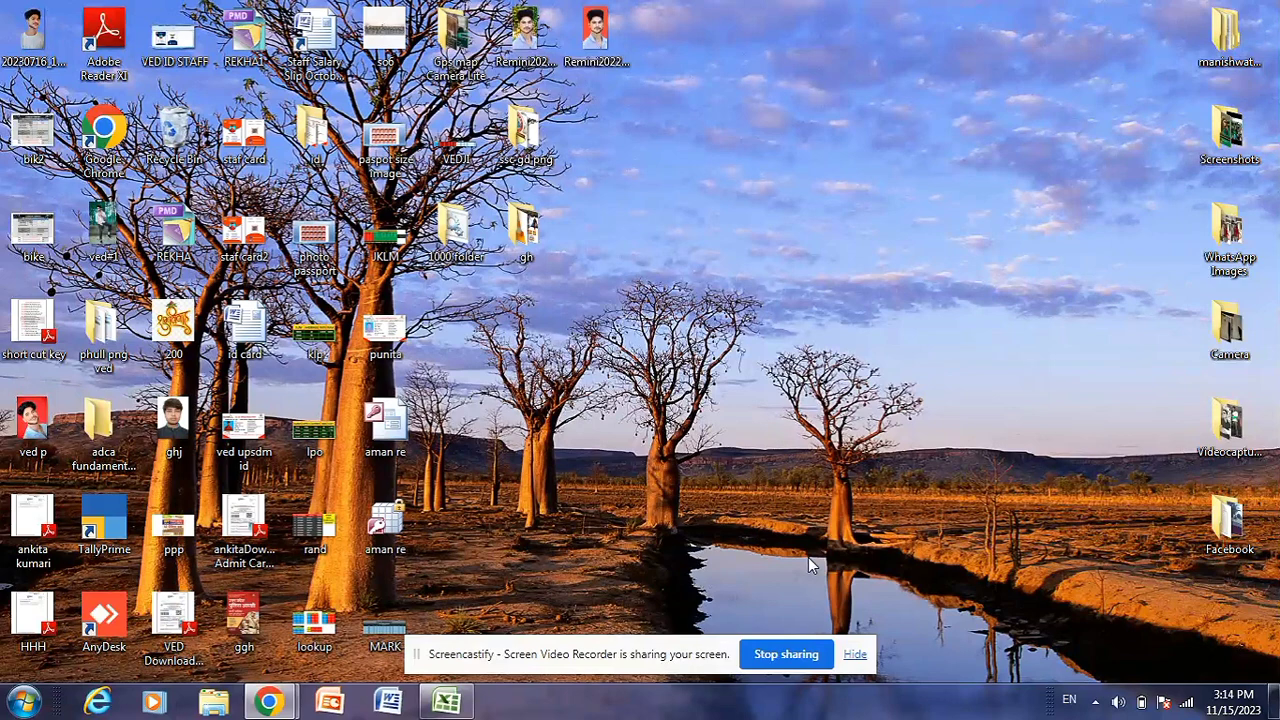
Move the screen-sharing notice out of the way and switch to the KOLO workbook in Excel
{"action": "left_click_drag", "start_coordinate": [694, 651], "coordinate": [985, 694]}
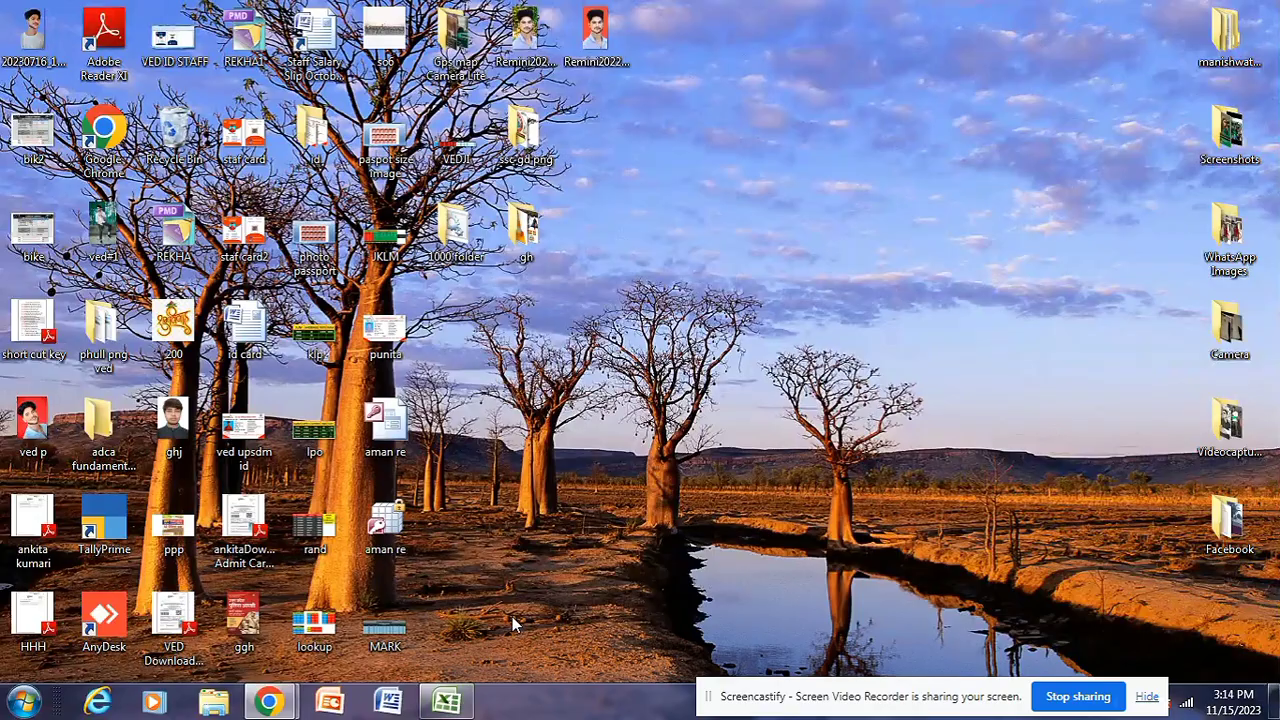
{"action": "left_click", "coordinate": [463, 702]}
{"action": "left_click", "coordinate": [620, 514]}
{"action": "left_click", "coordinate": [472, 514]}
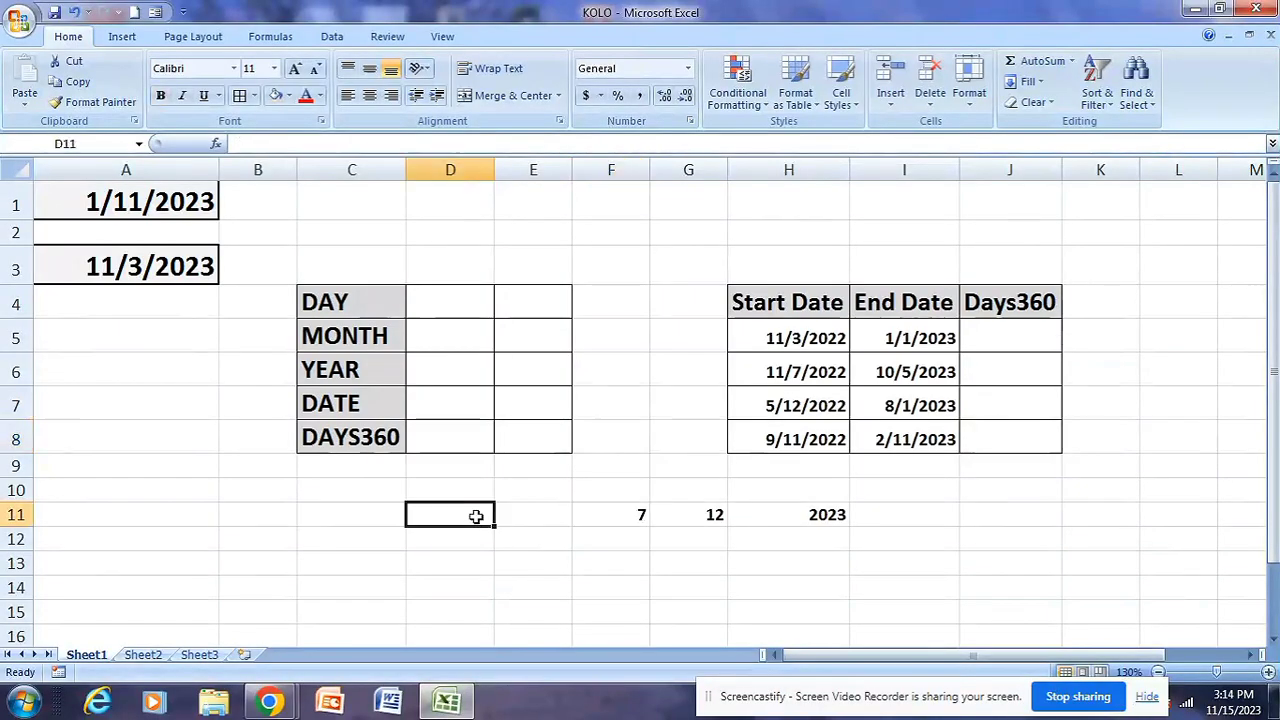
Look over the worksheet's data area and the function labels from DAY to DAYS360 in C4:C8
{"action": "left_click_drag", "start_coordinate": [130, 205], "coordinate": [1094, 514]}
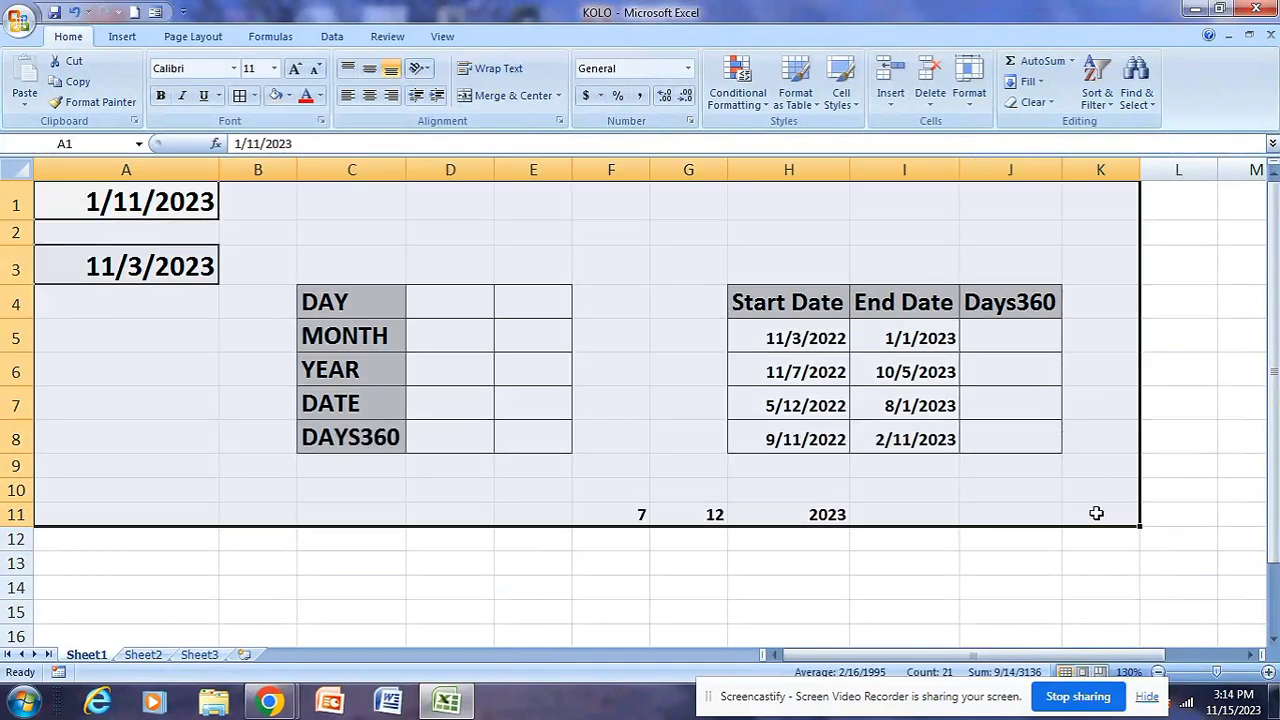
{"action": "left_click", "coordinate": [468, 581]}
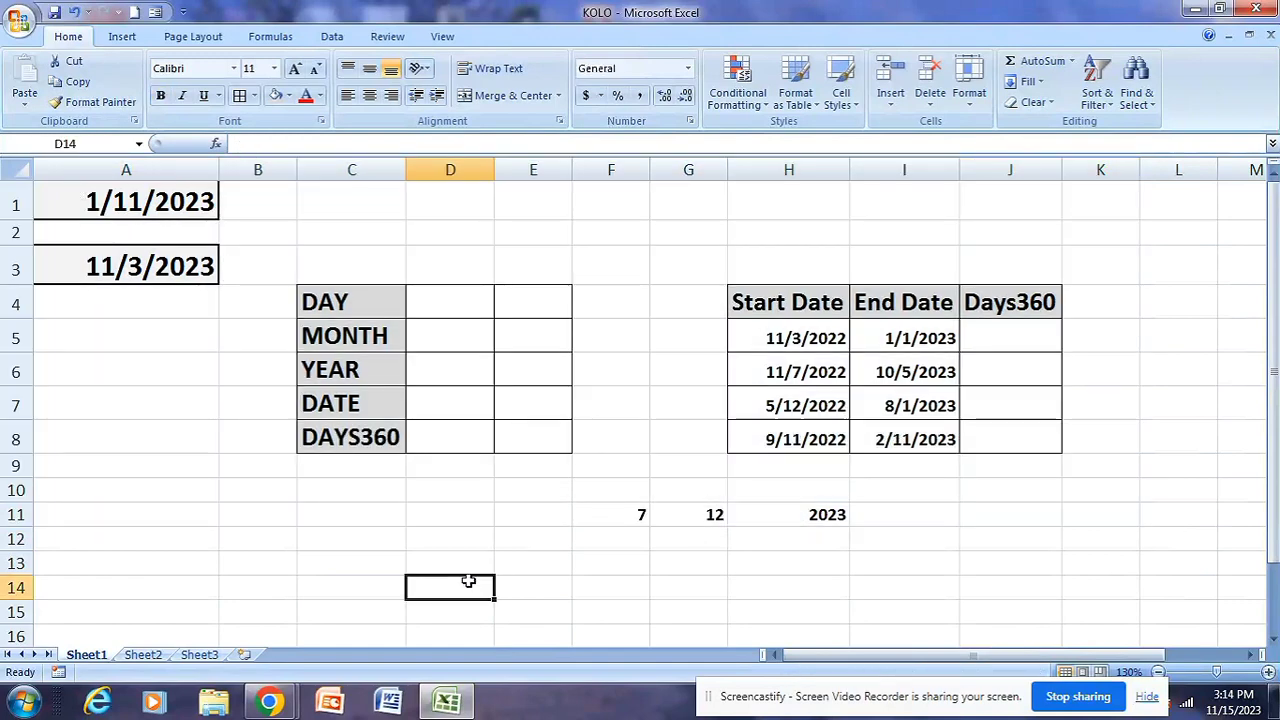
{"action": "left_click", "coordinate": [446, 308]}
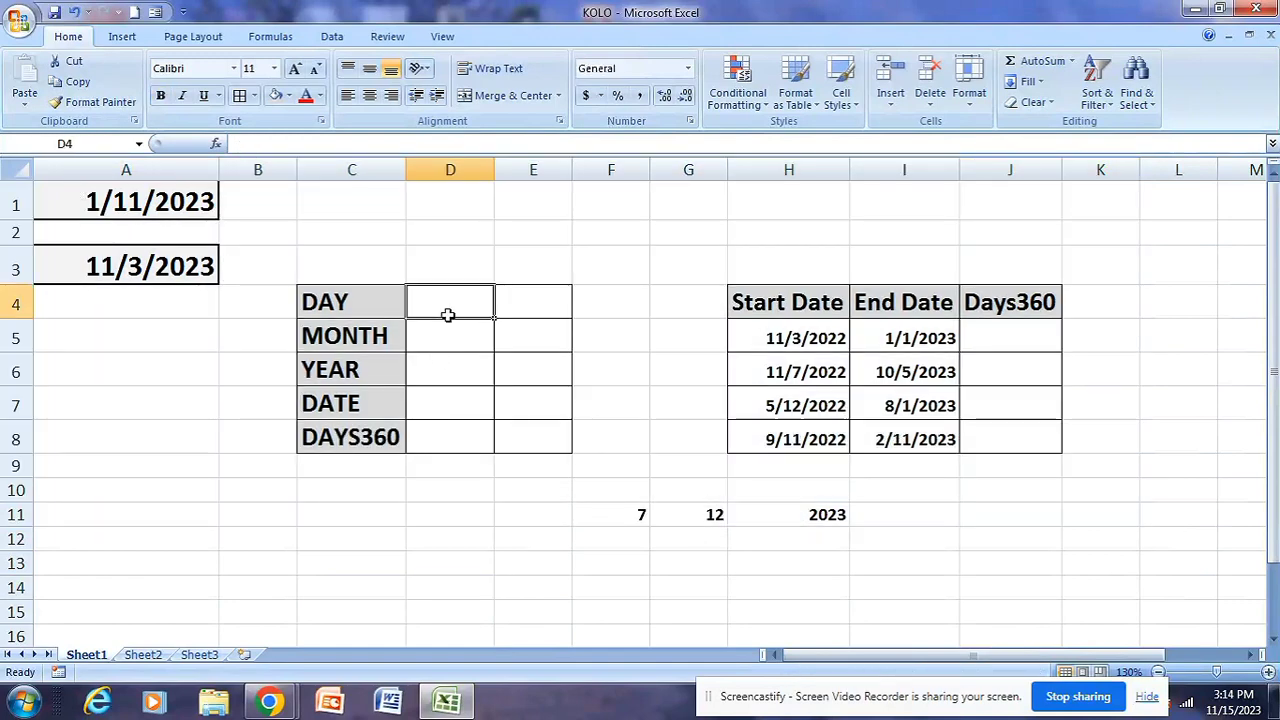
{"action": "left_click", "coordinate": [352, 333]}
{"action": "left_click", "coordinate": [371, 365]}
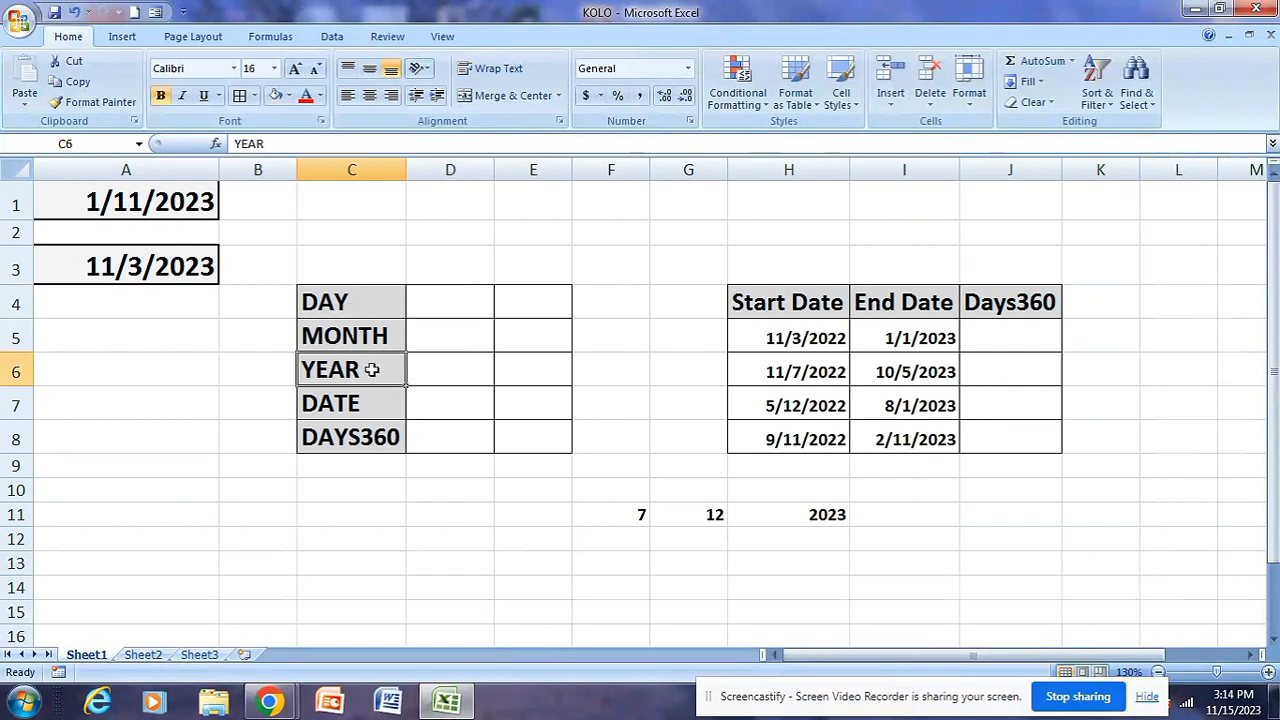
{"action": "left_click", "coordinate": [352, 444]}
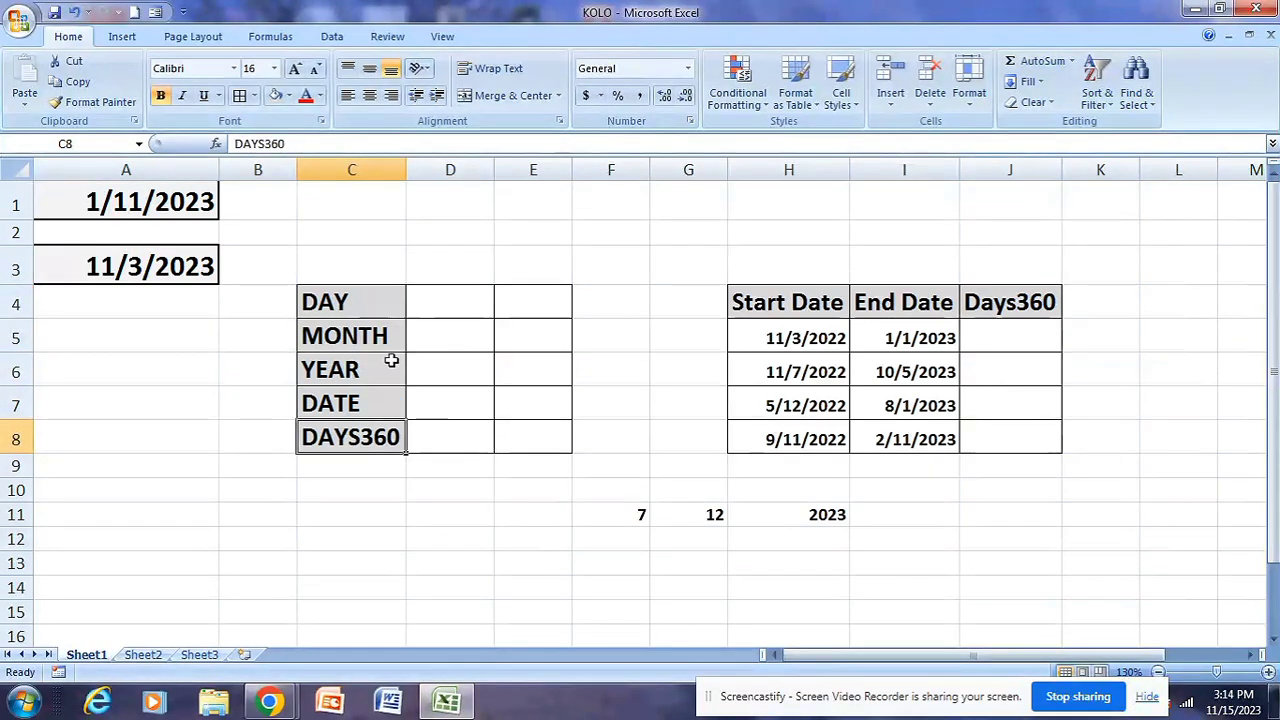
{"action": "left_click_drag", "start_coordinate": [352, 296], "coordinate": [352, 442]}
{"action": "left_click", "coordinate": [477, 482]}
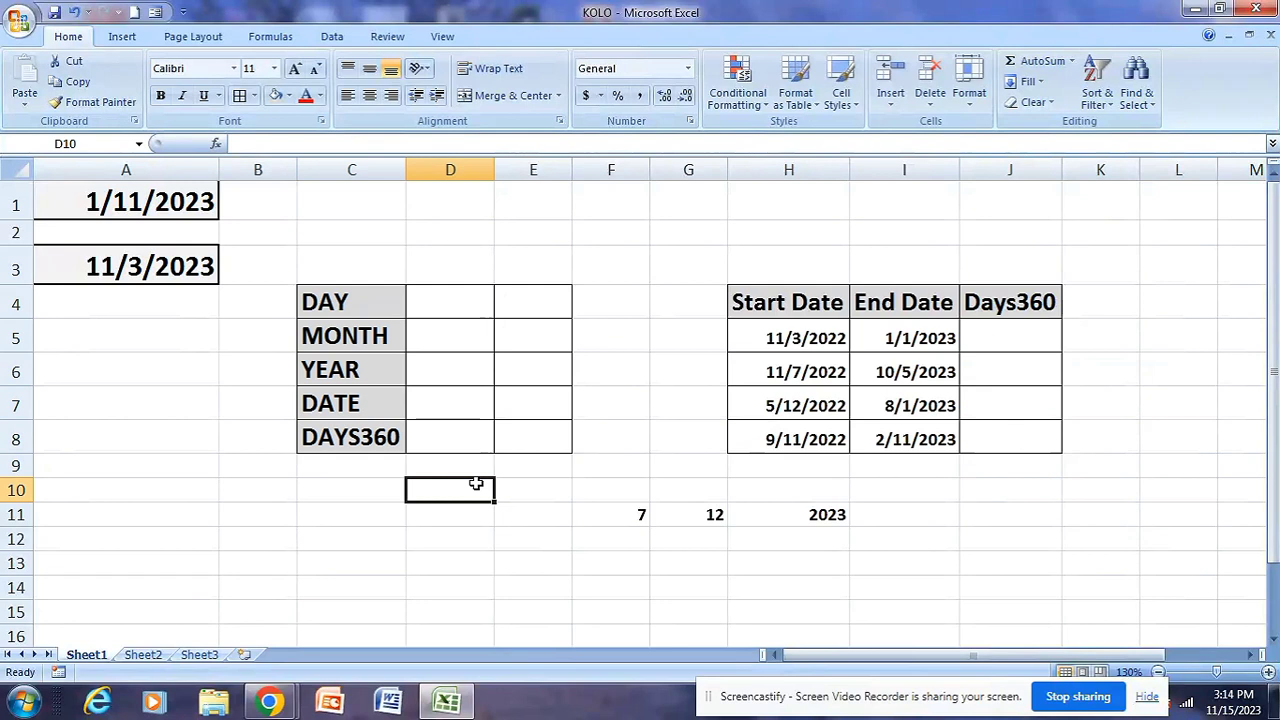
Examine the DAY row's label and result cell D4 together with the source date in A1
{"action": "left_click", "coordinate": [468, 294]}
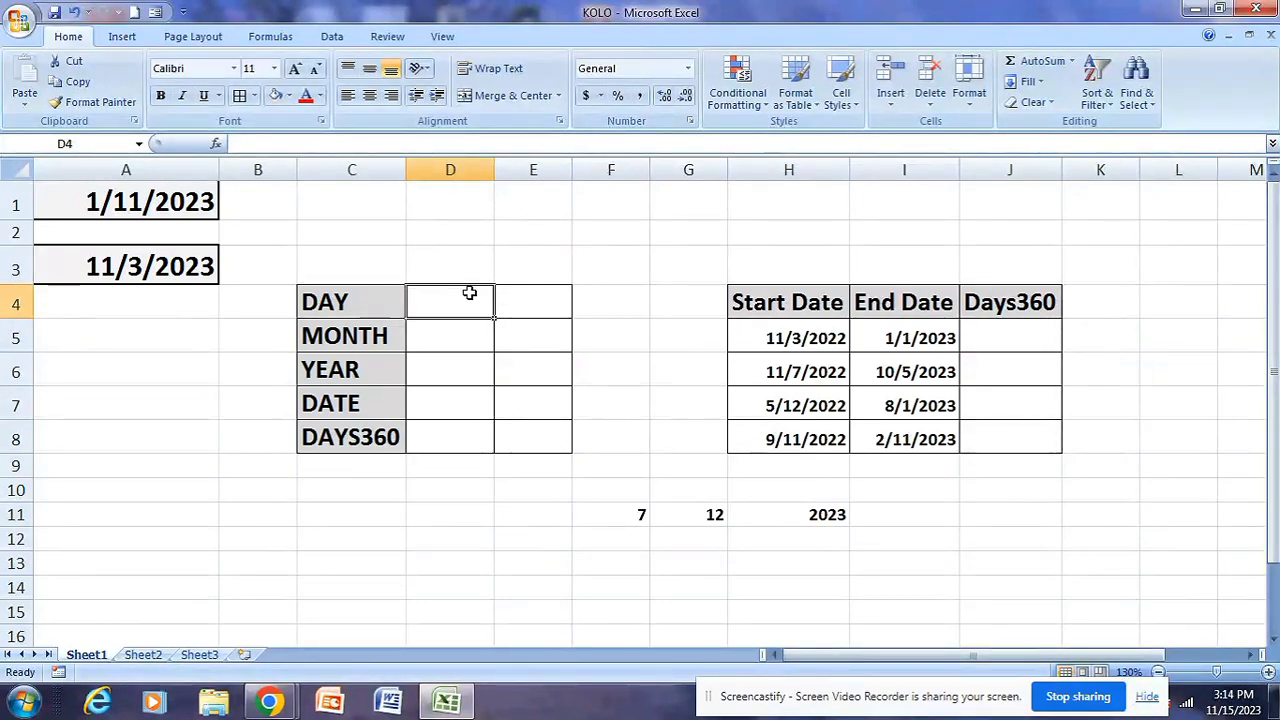
{"action": "left_click", "coordinate": [369, 301]}
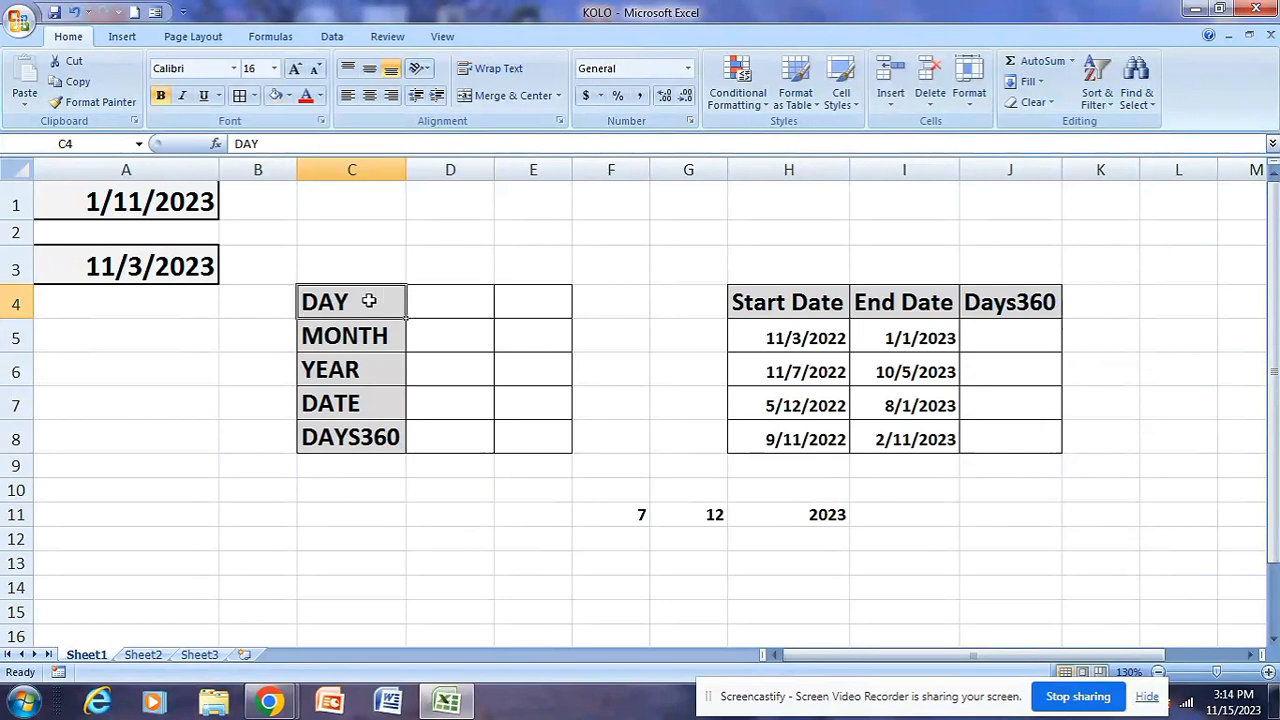
{"action": "left_click", "coordinate": [421, 305]}
{"action": "left_click", "coordinate": [368, 308]}
{"action": "left_click", "coordinate": [441, 305]}
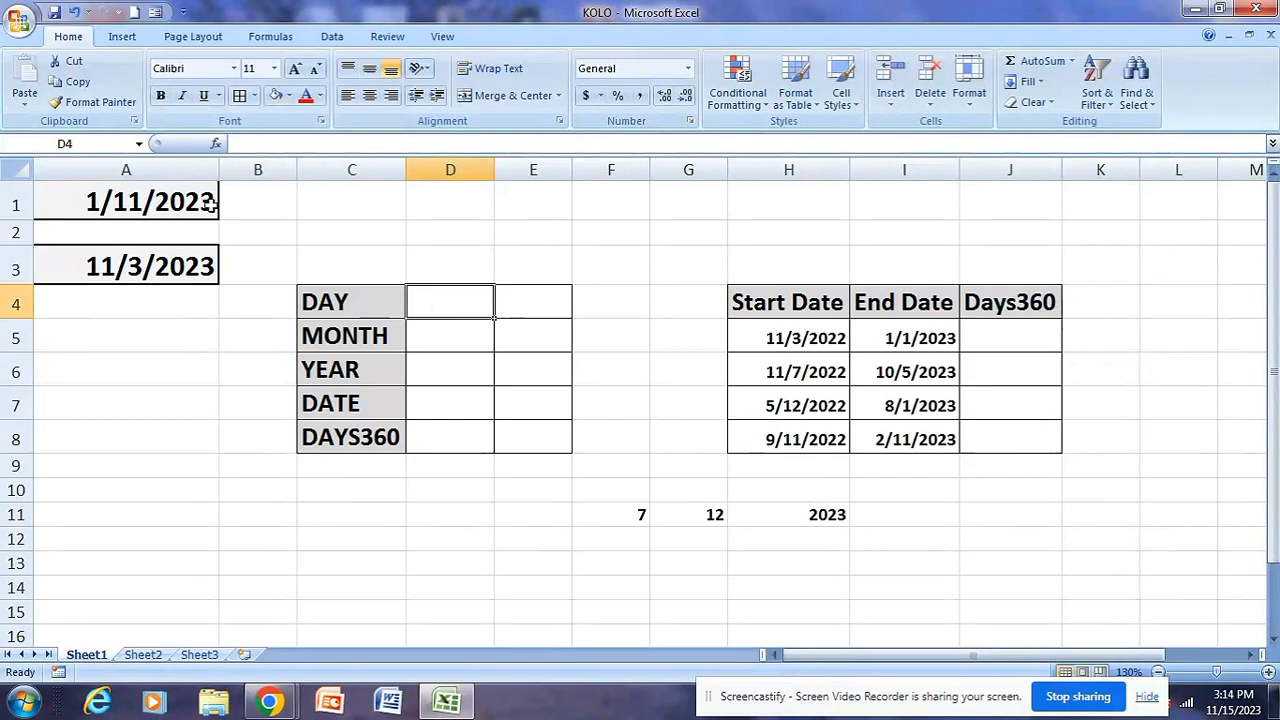
{"action": "left_click", "coordinate": [170, 190]}
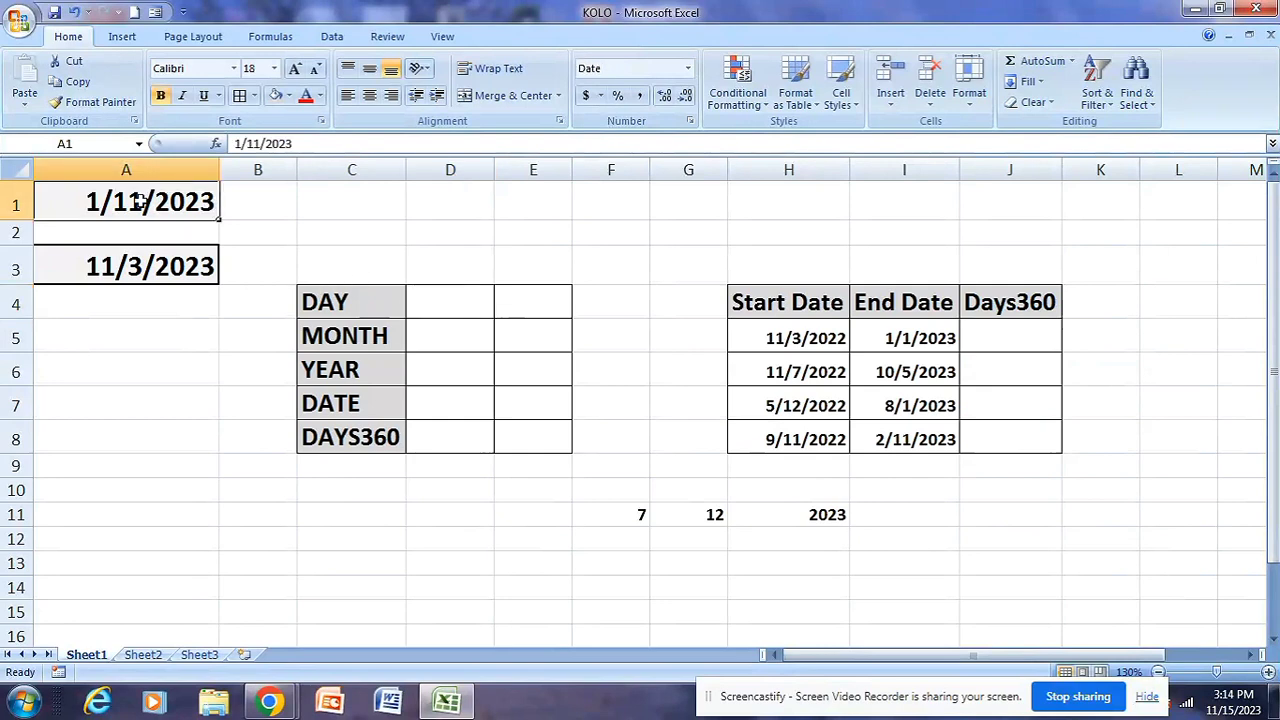
{"action": "left_click", "coordinate": [434, 307]}
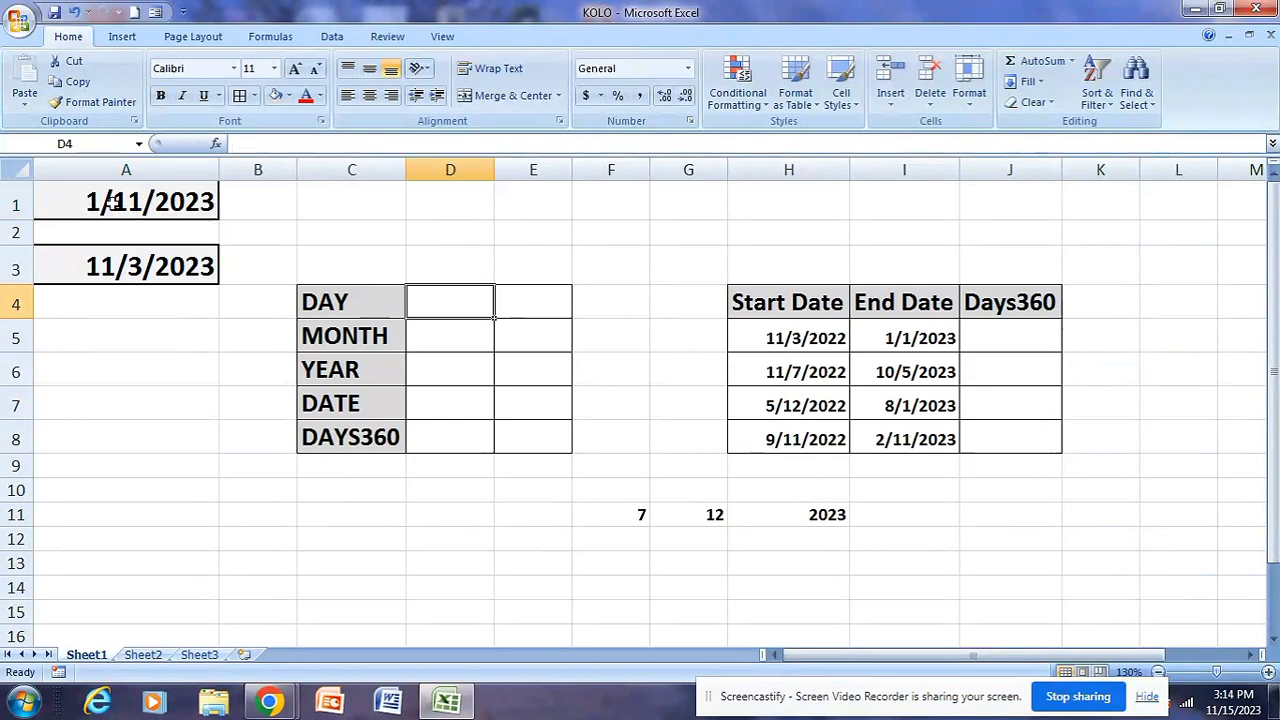
{"action": "left_click", "coordinate": [110, 204]}
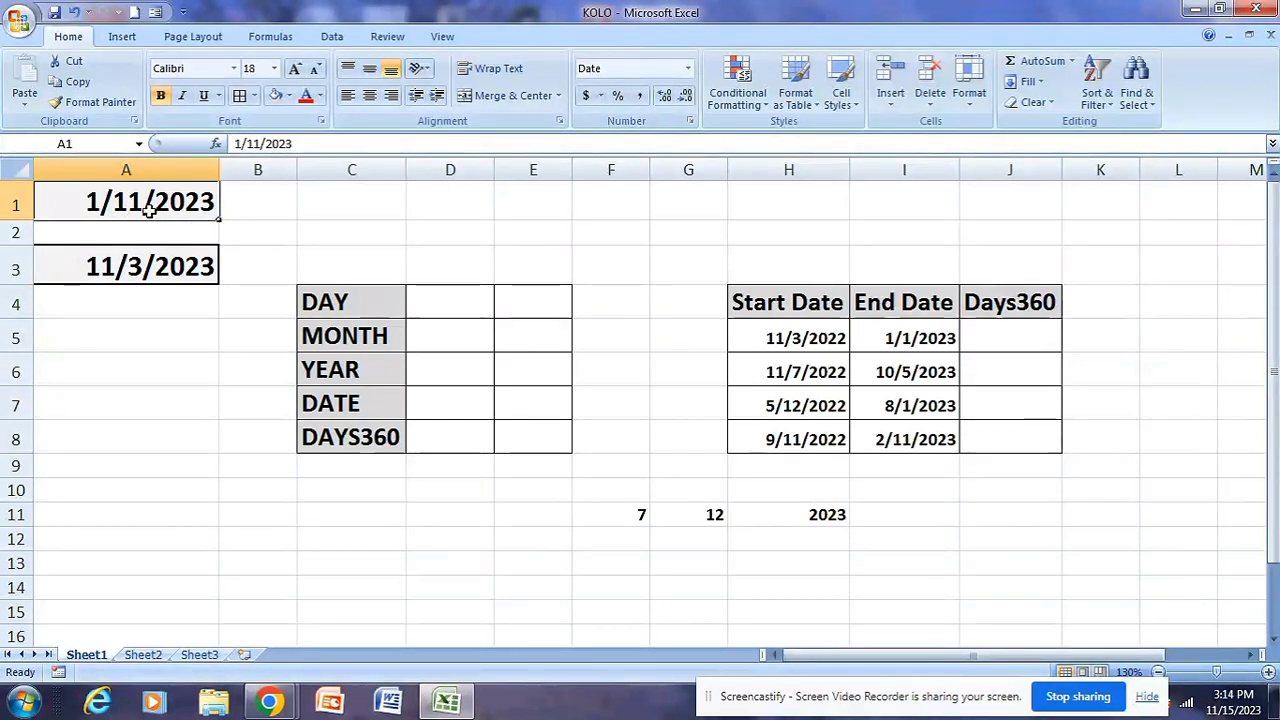
Enter =DAY(A1) in D4 beside the DAY label and check the result against the date in A1
{"action": "left_click", "coordinate": [448, 309]}
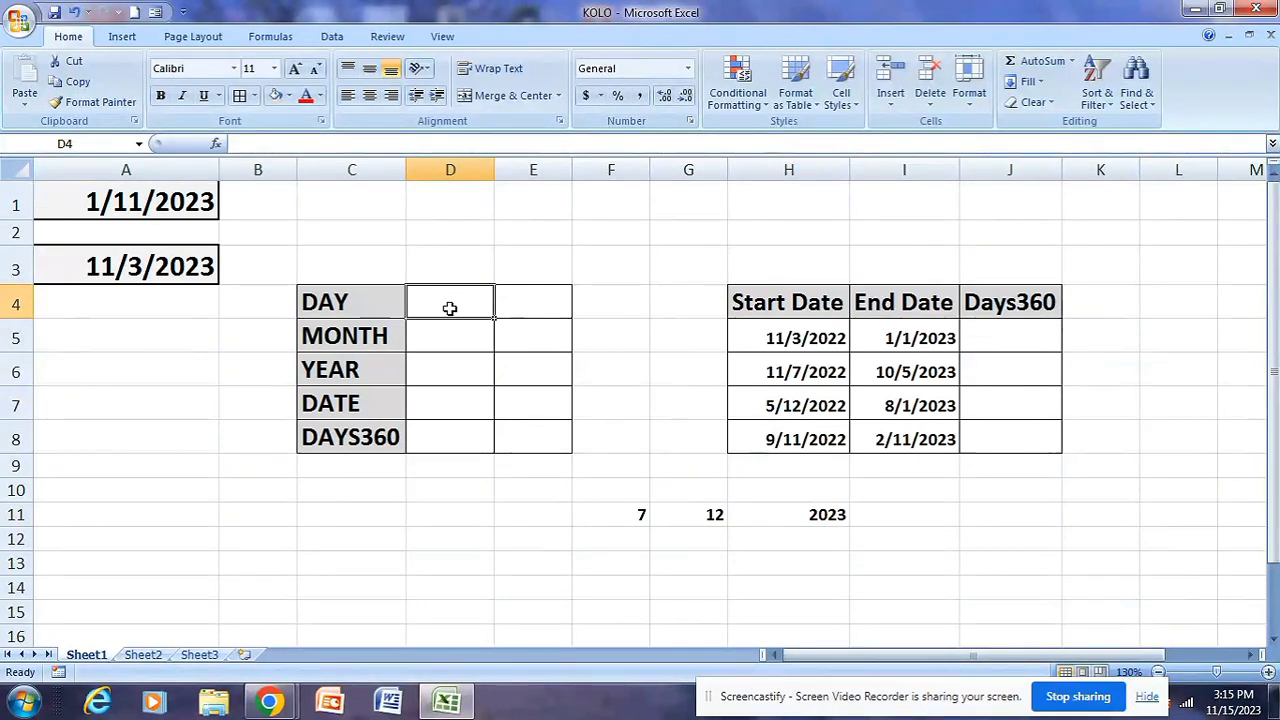
{"action": "type", "text": "="}
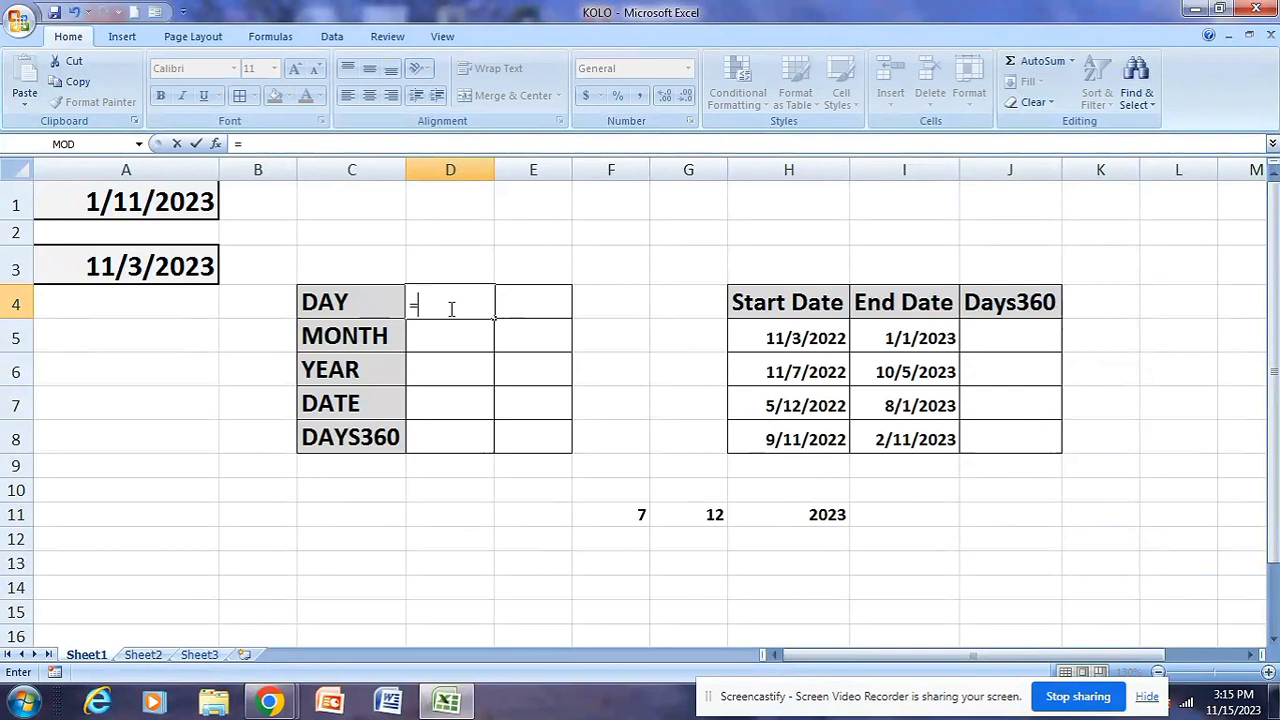
{"action": "type", "text": "DAY"}
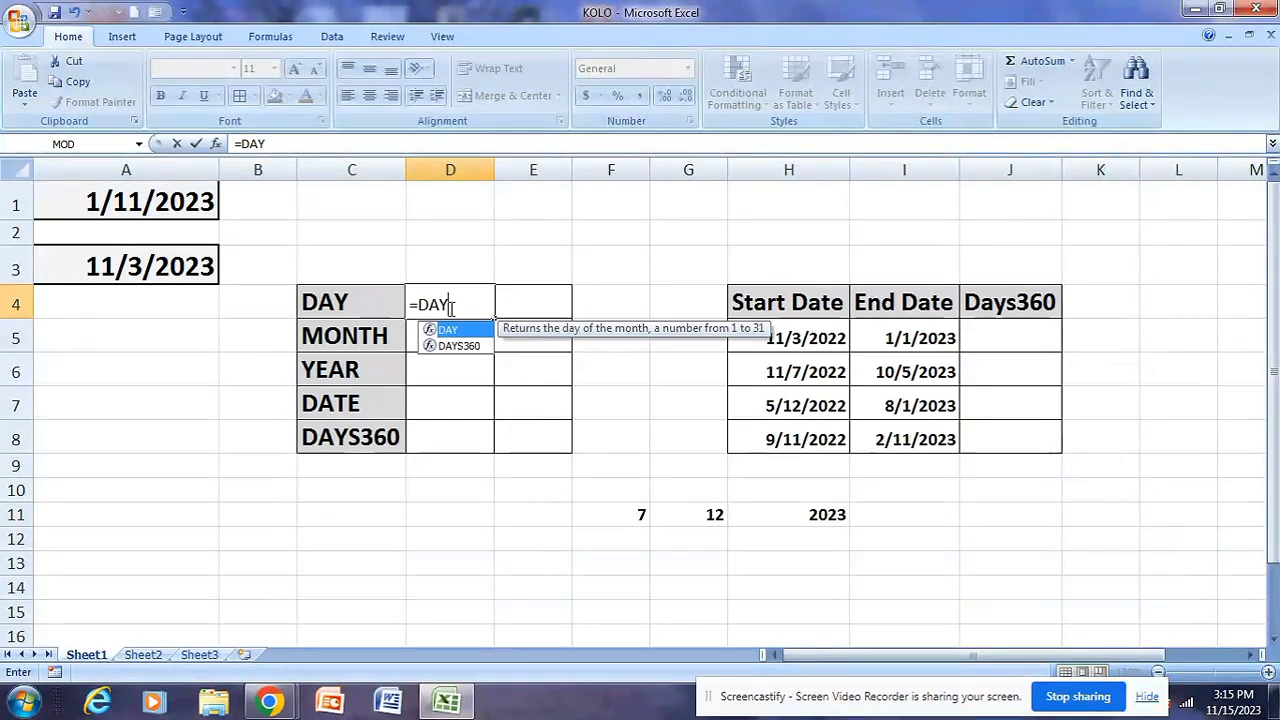
{"action": "type", "text": "("}
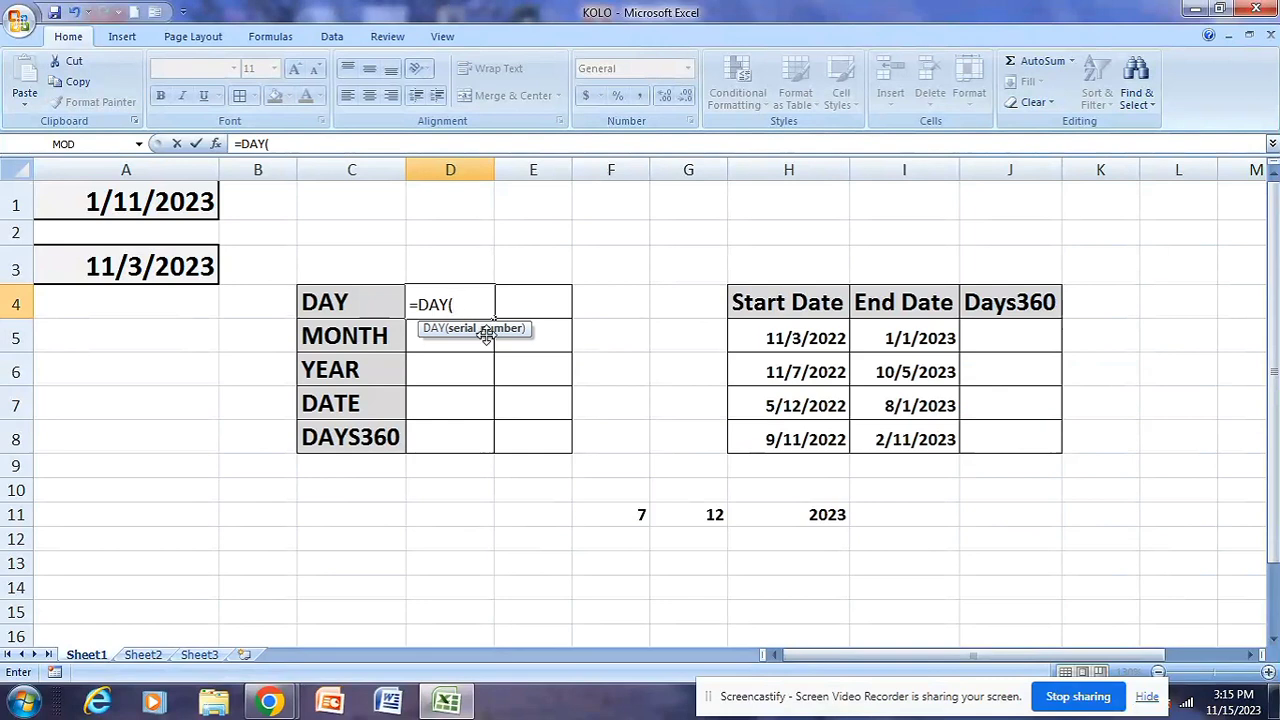
{"action": "left_click", "coordinate": [150, 208]}
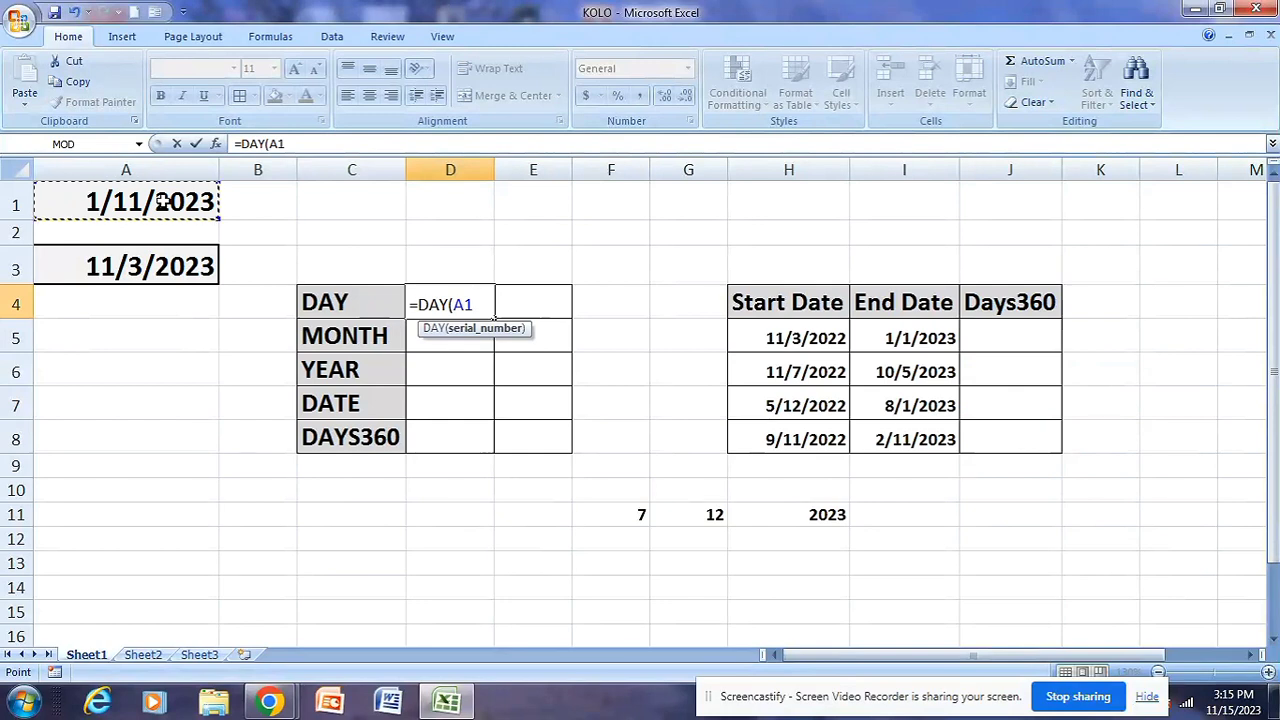
{"action": "type", "text": ")"}
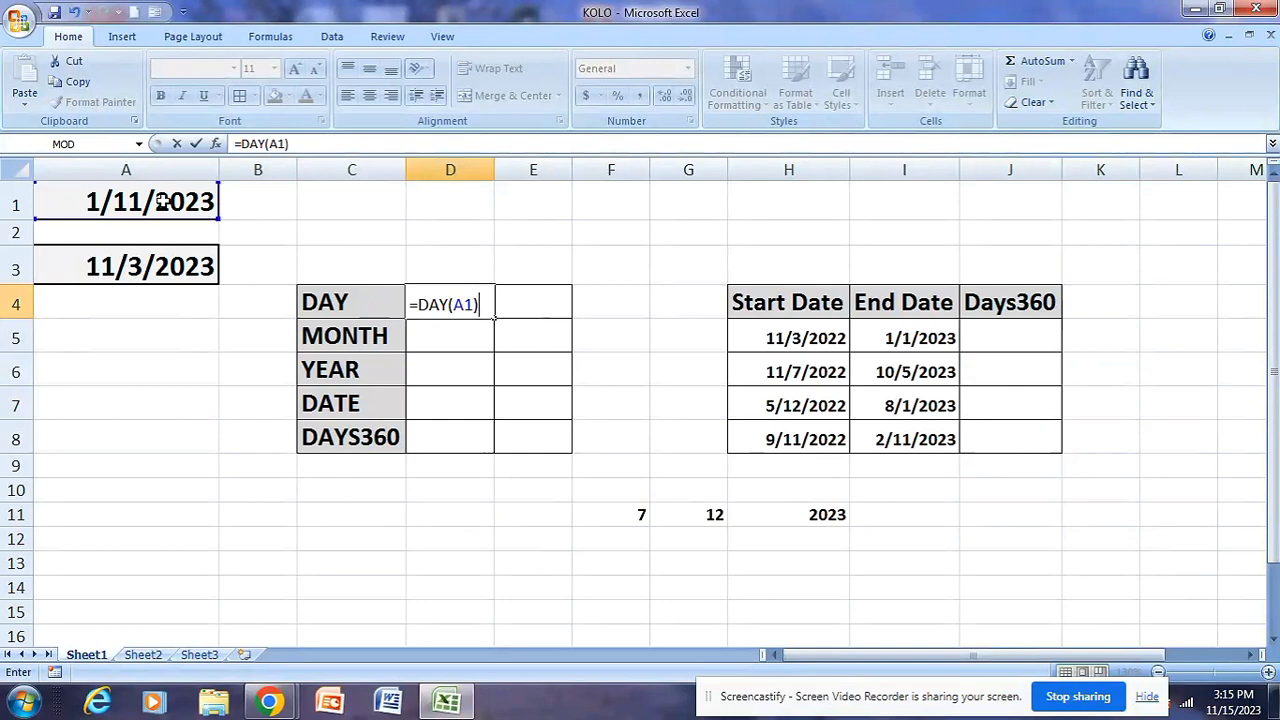
{"action": "key", "text": "Return"}
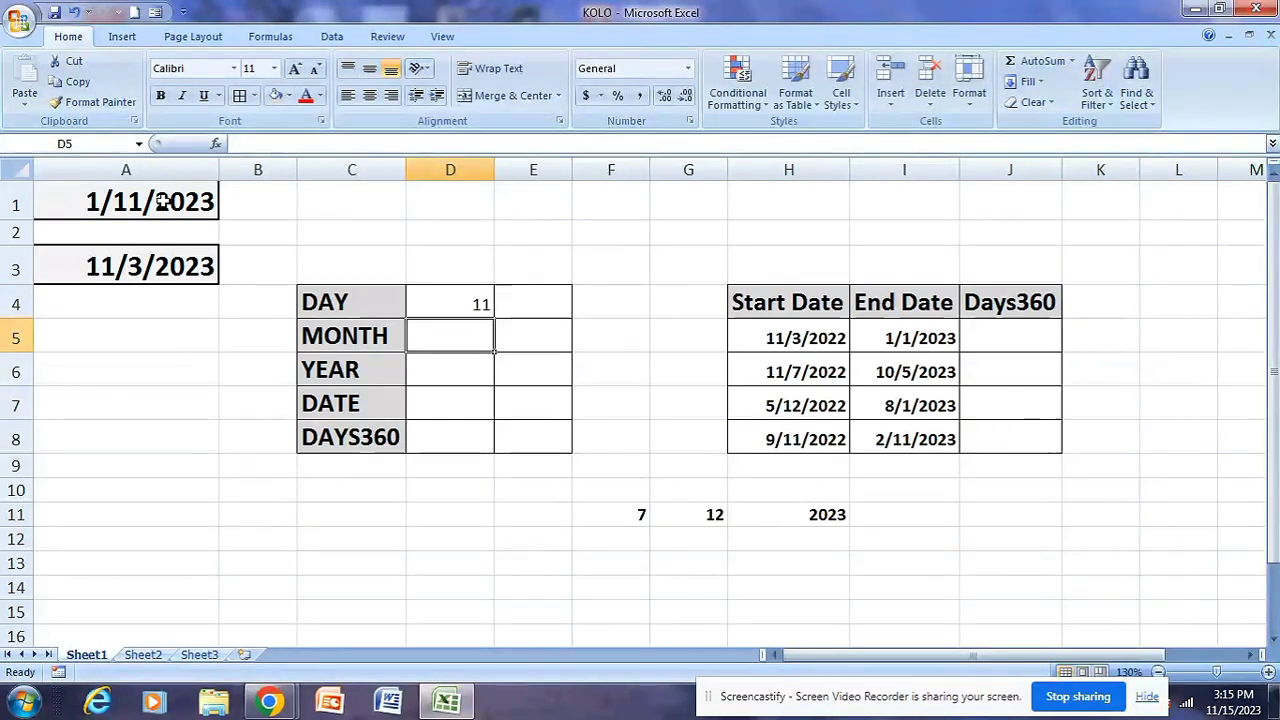
{"action": "left_click", "coordinate": [368, 306]}
{"action": "left_click", "coordinate": [445, 303]}
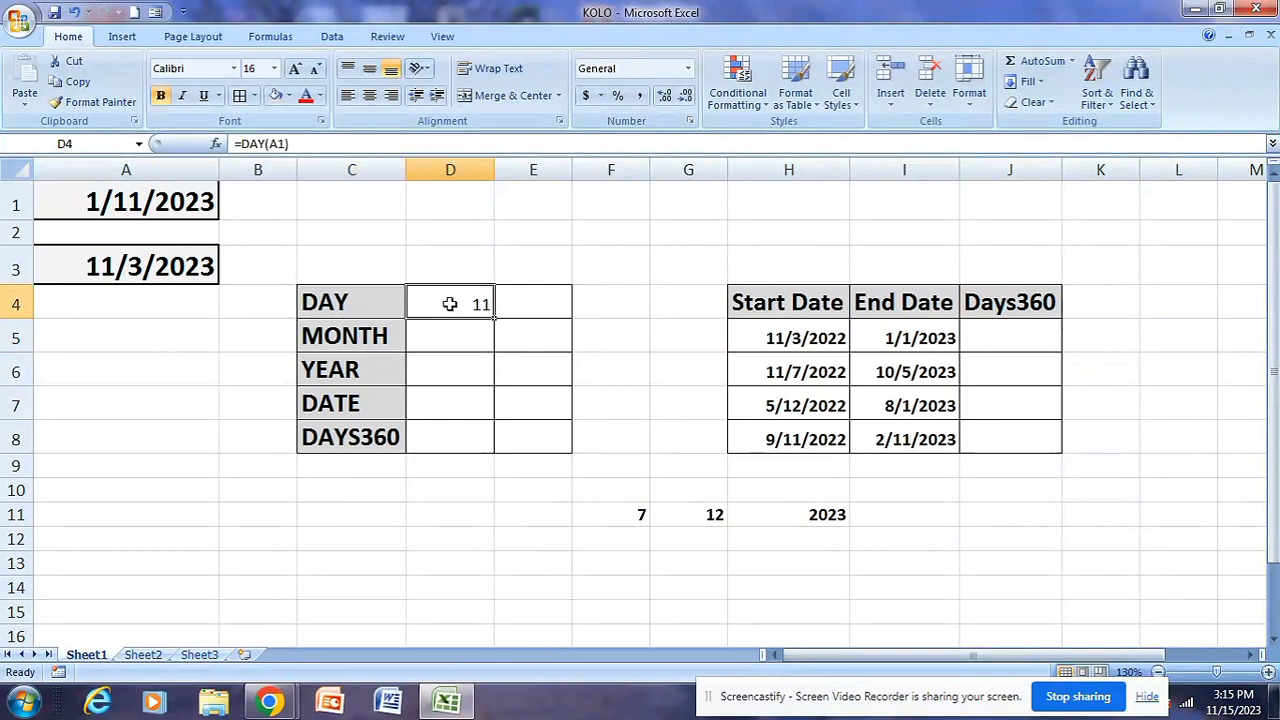
{"action": "left_click", "coordinate": [370, 299]}
{"action": "left_click", "coordinate": [140, 206]}
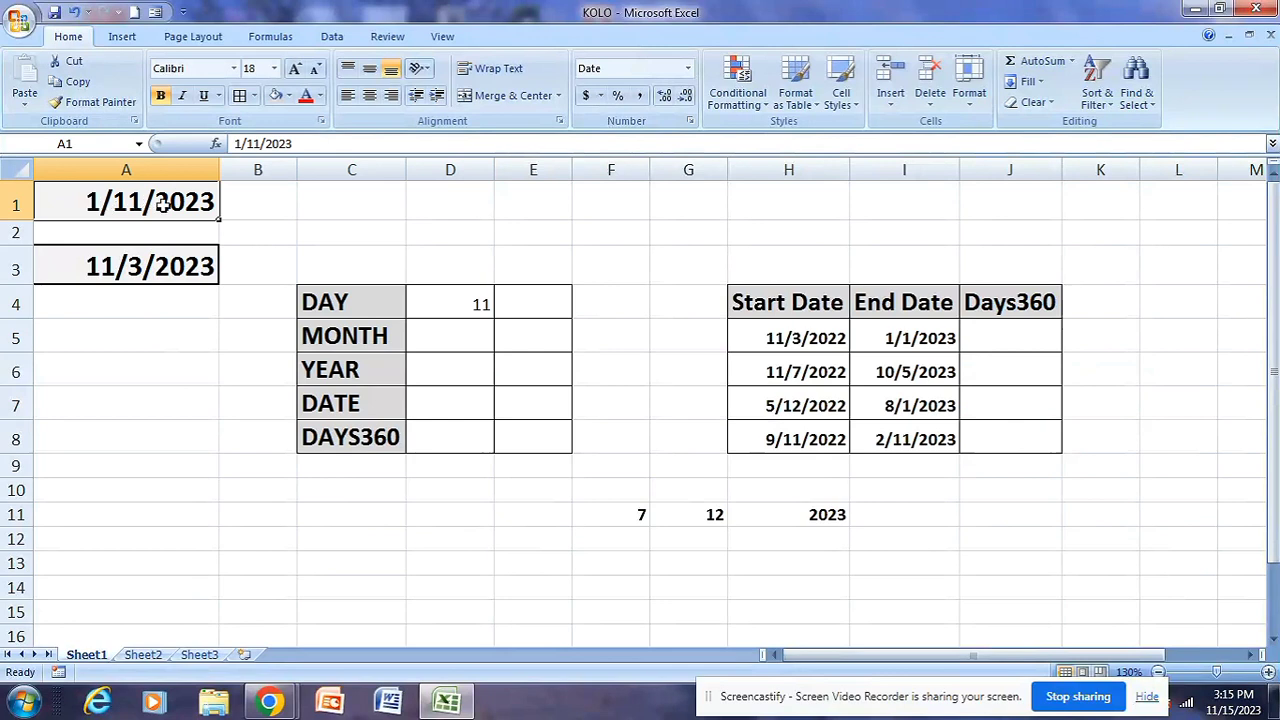
{"action": "left_click", "coordinate": [452, 308]}
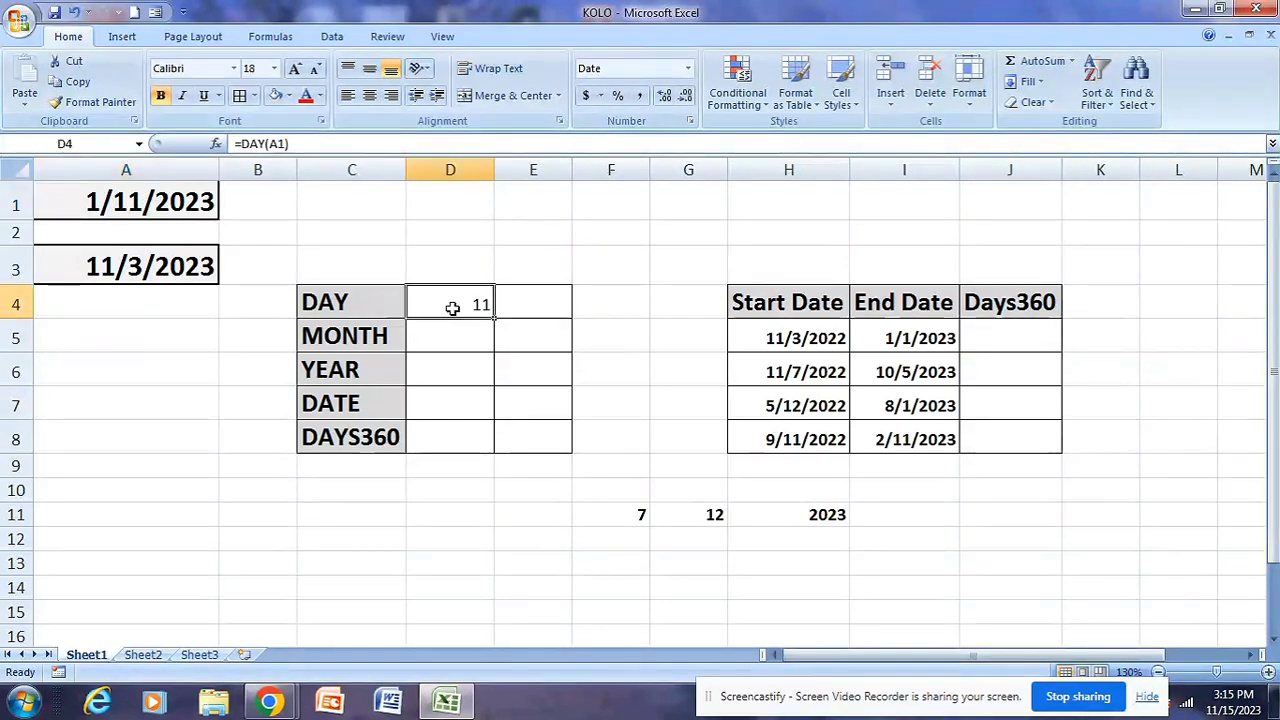
Enter =MONTH(A1) in D5 beside the MONTH label and check the result against the date in A1
{"action": "left_click", "coordinate": [467, 327]}
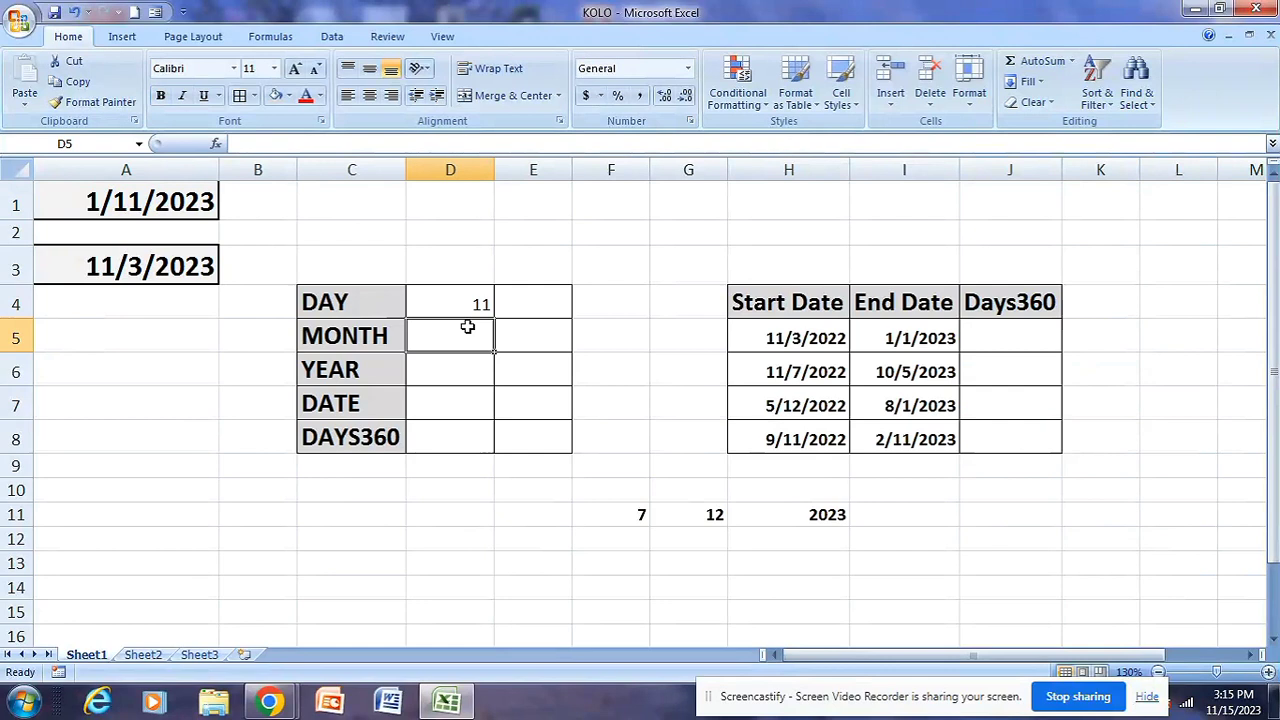
{"action": "type", "text": "="}
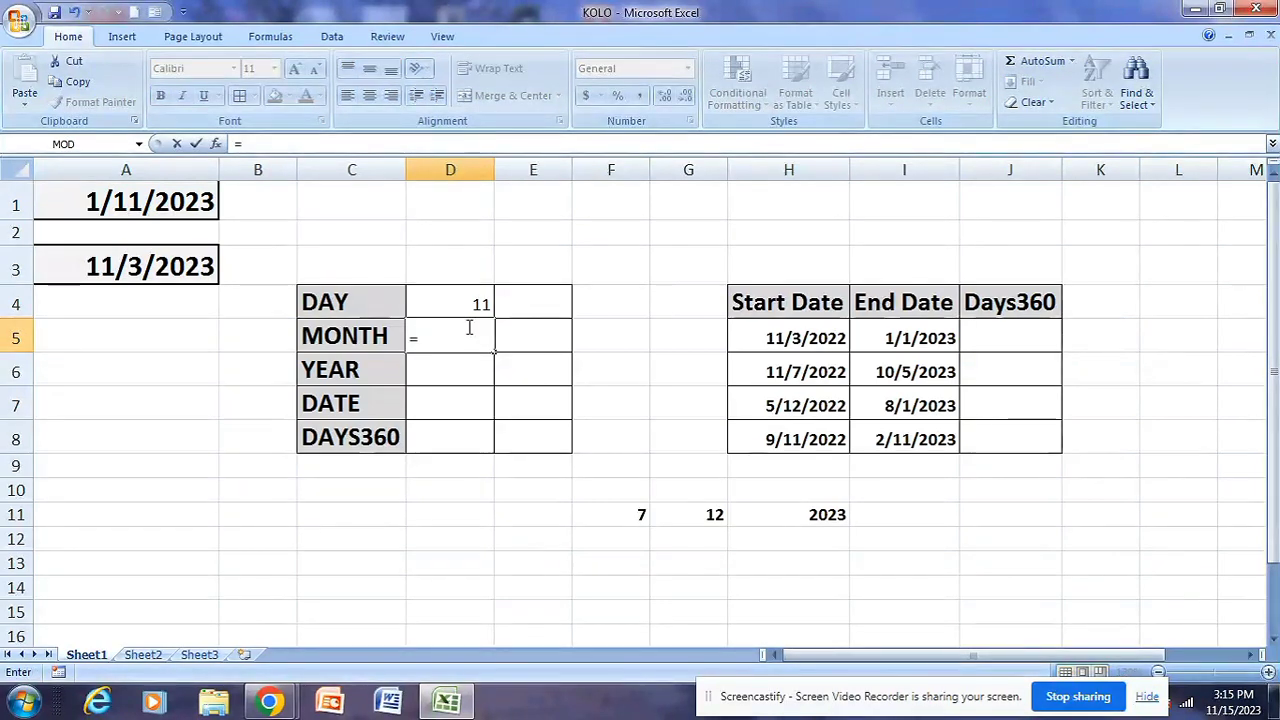
{"action": "type", "text": "MO"}
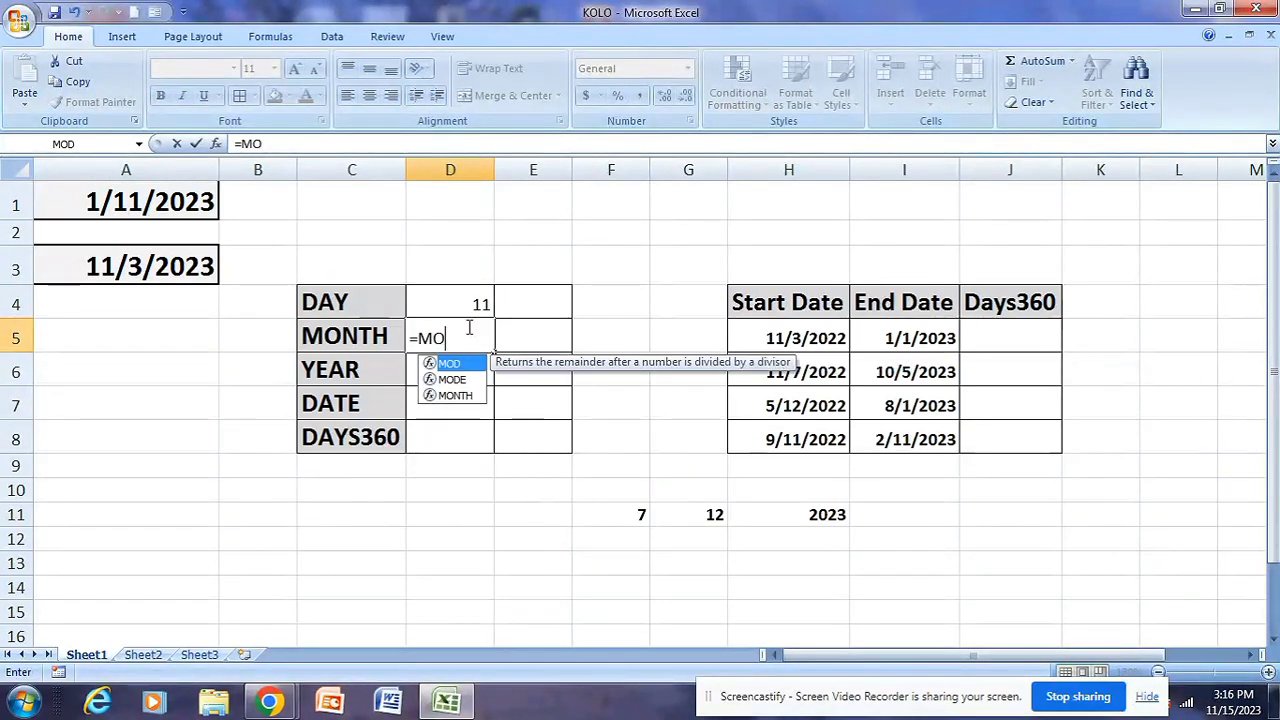
{"action": "type", "text": "NT"}
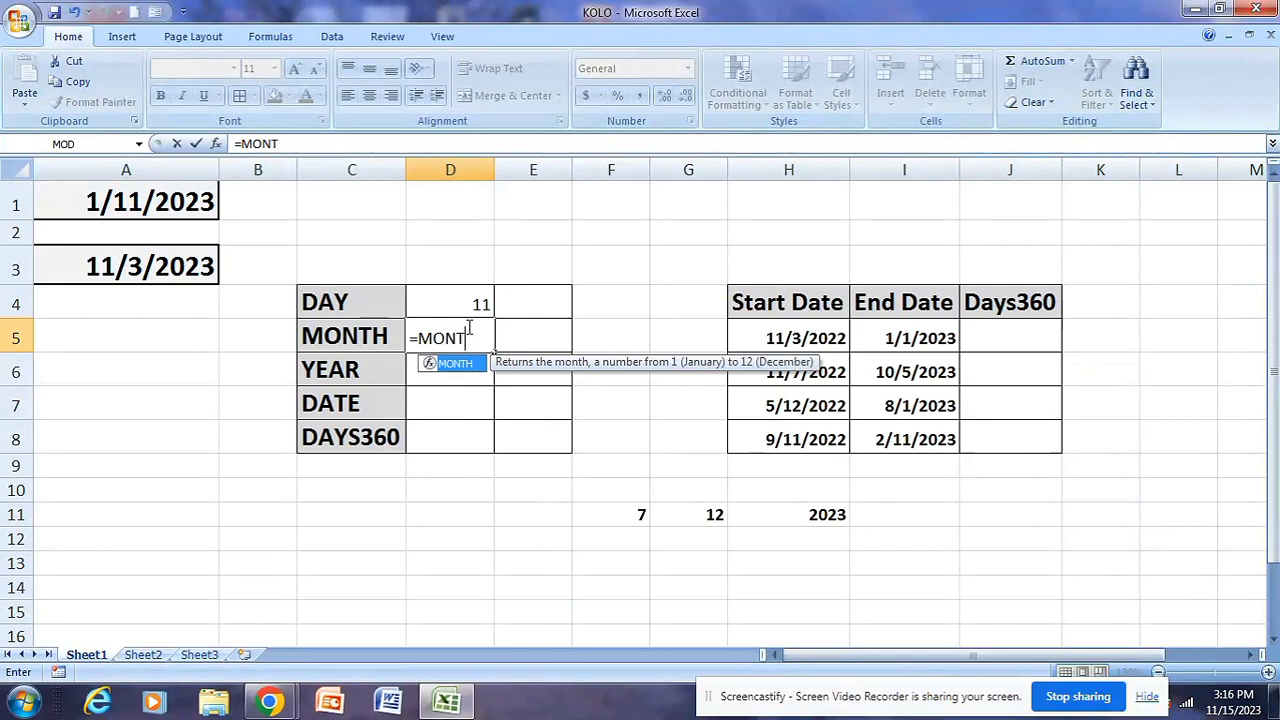
{"action": "key", "text": "Tab"}
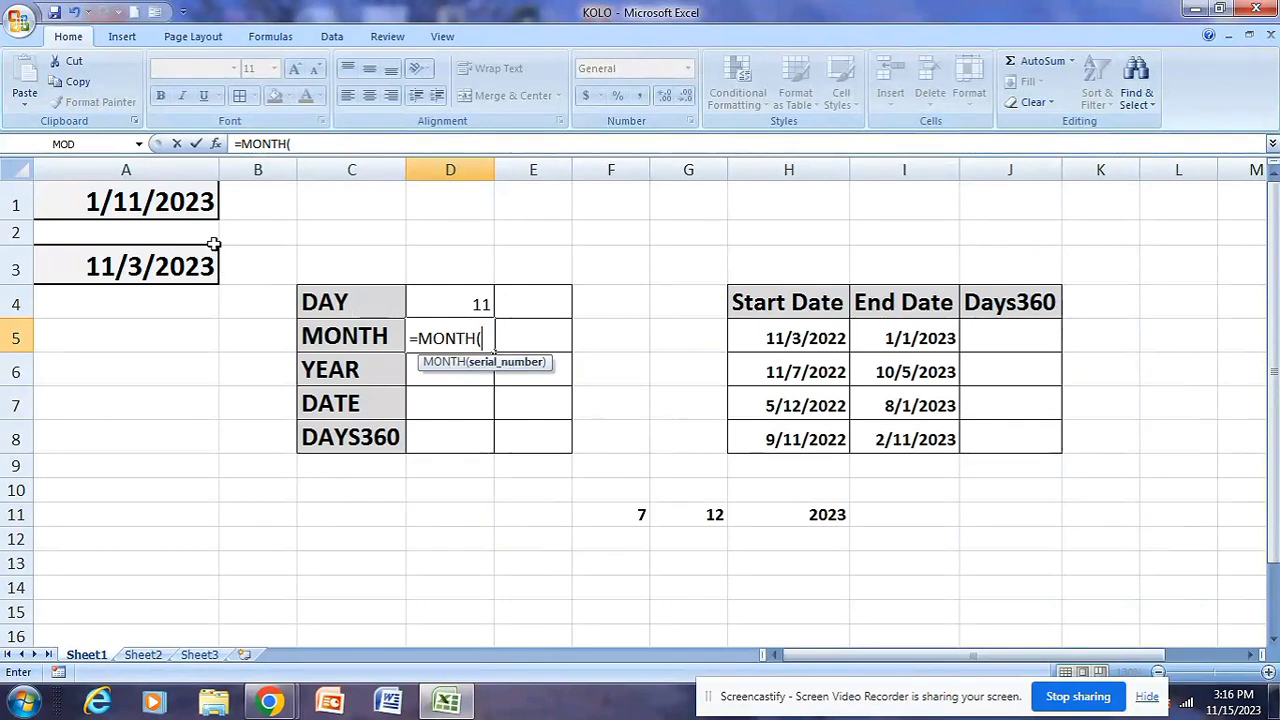
{"action": "left_click", "coordinate": [118, 205]}
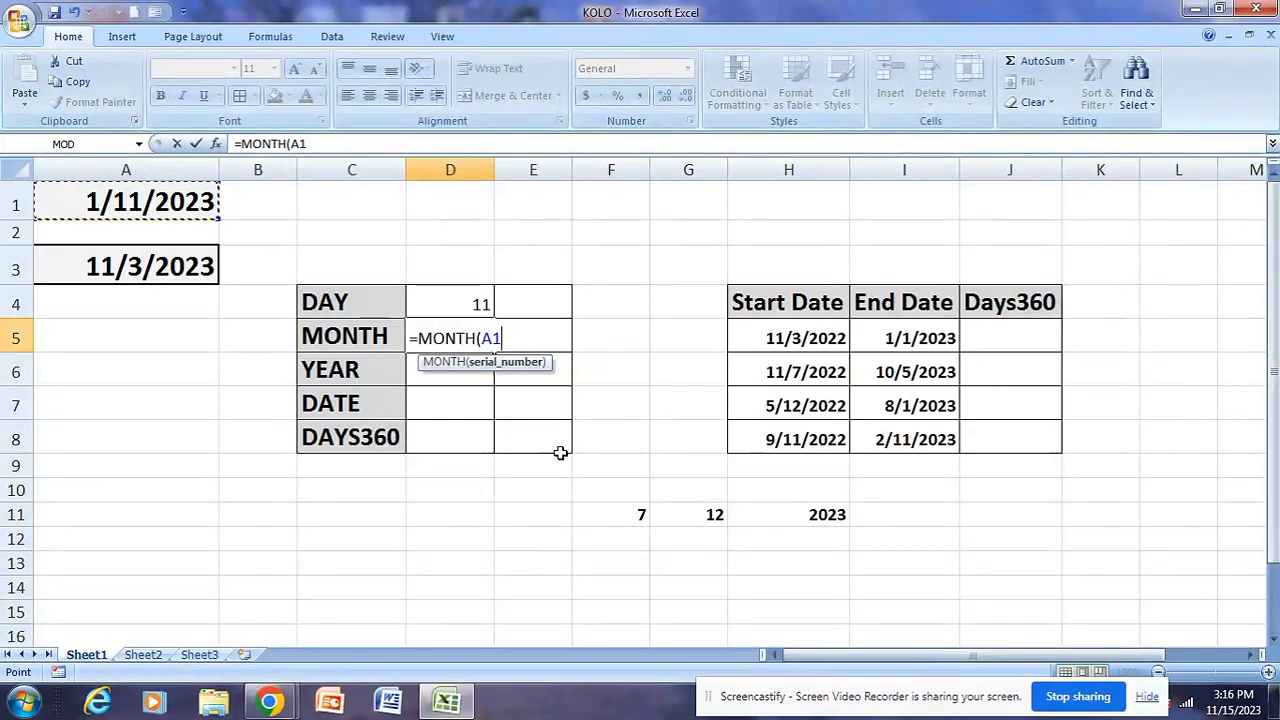
{"action": "type", "text": ")"}
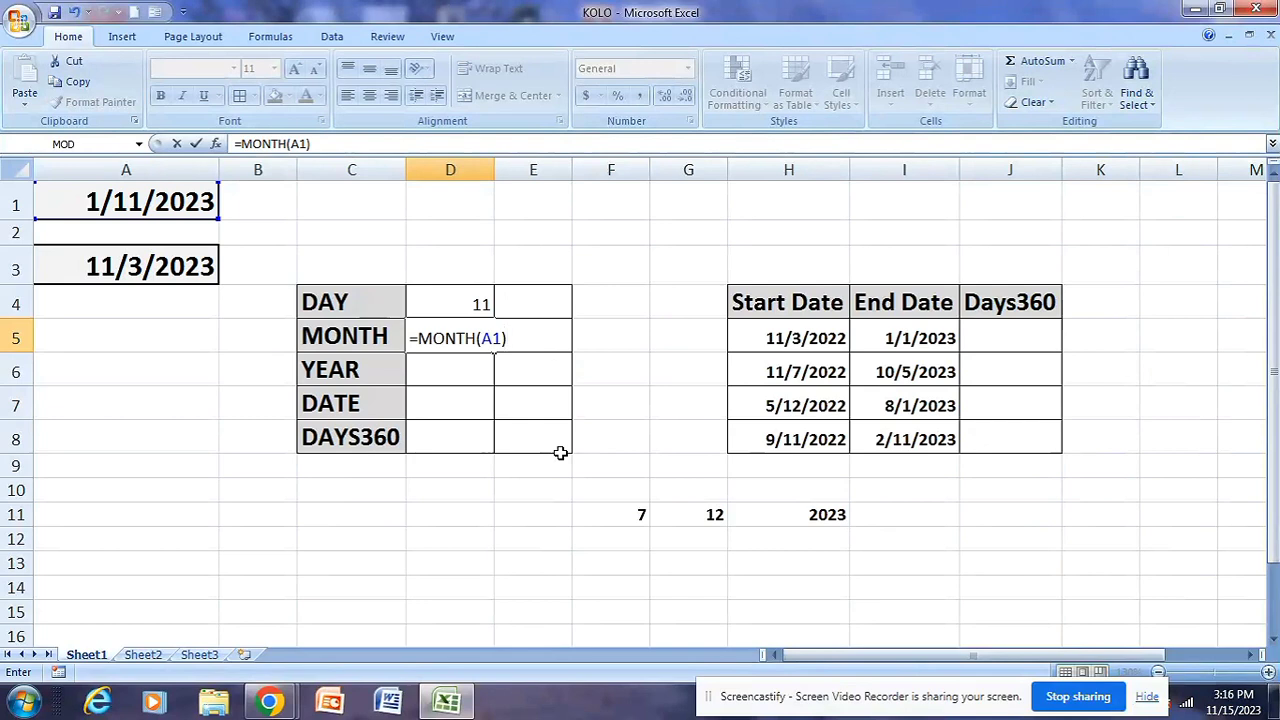
{"action": "key", "text": "Return"}
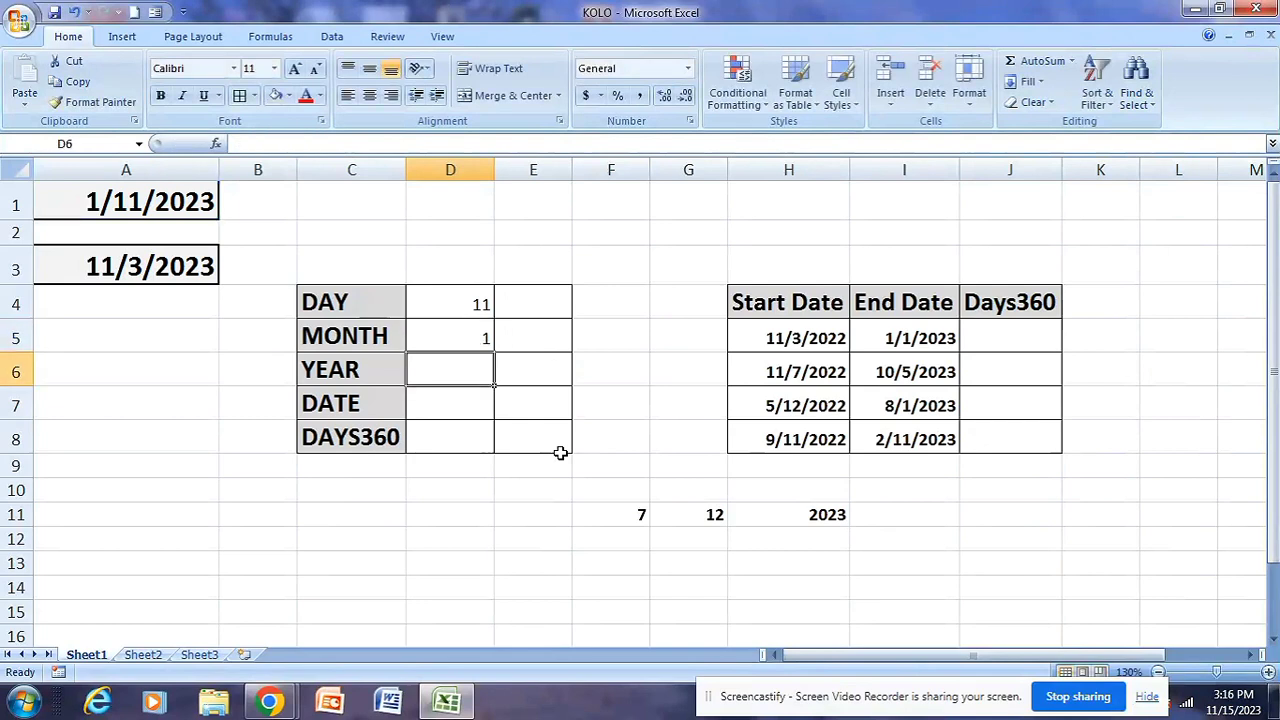
{"action": "left_click", "coordinate": [465, 340]}
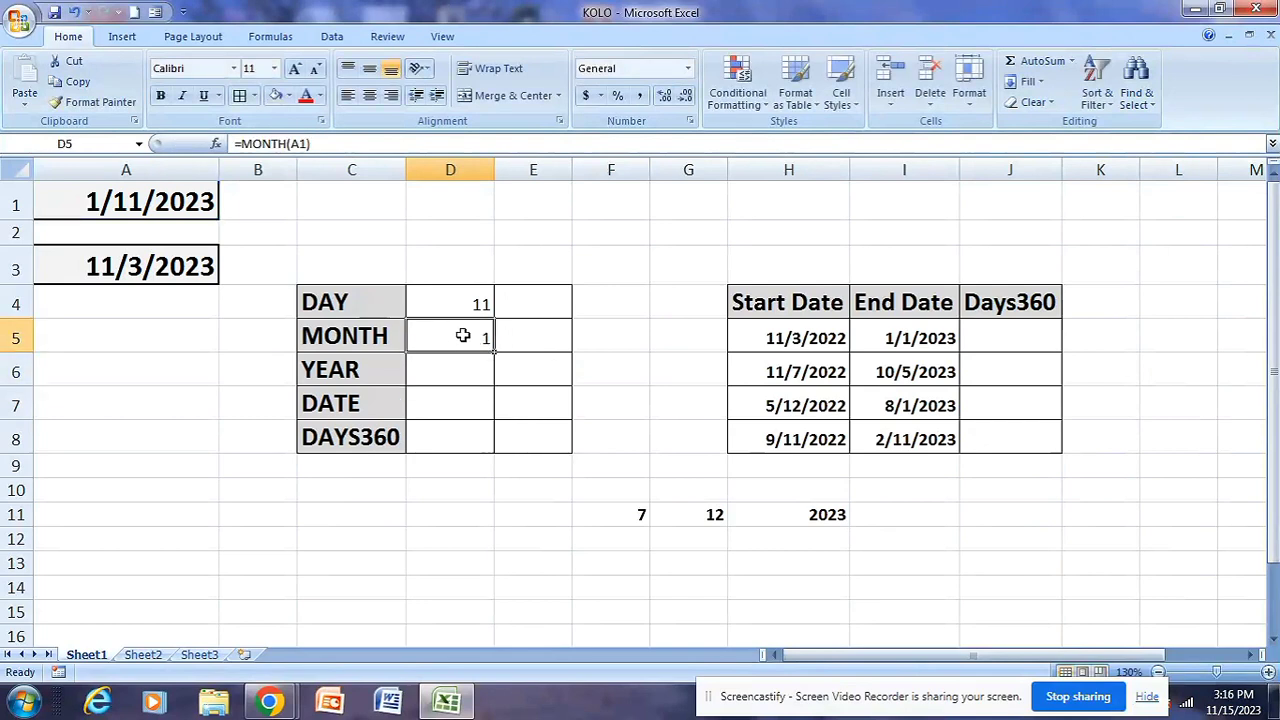
{"action": "left_click", "coordinate": [127, 205]}
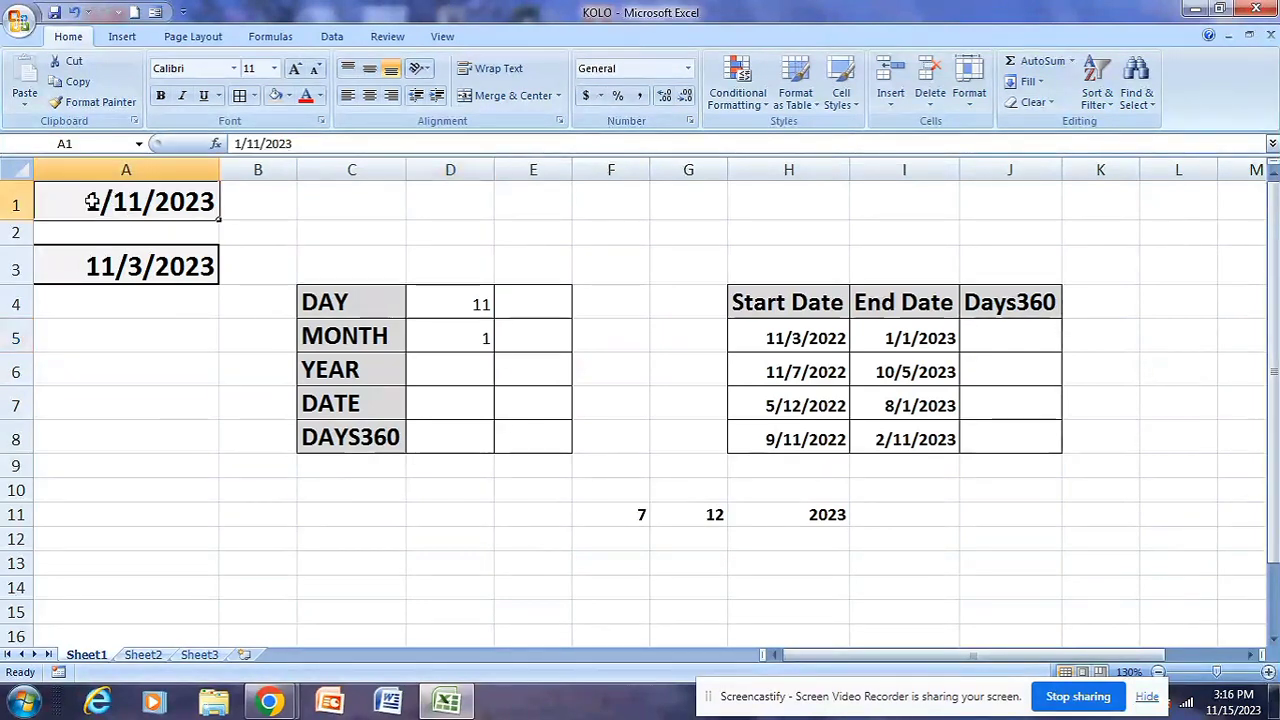
{"action": "left_click", "coordinate": [478, 340]}
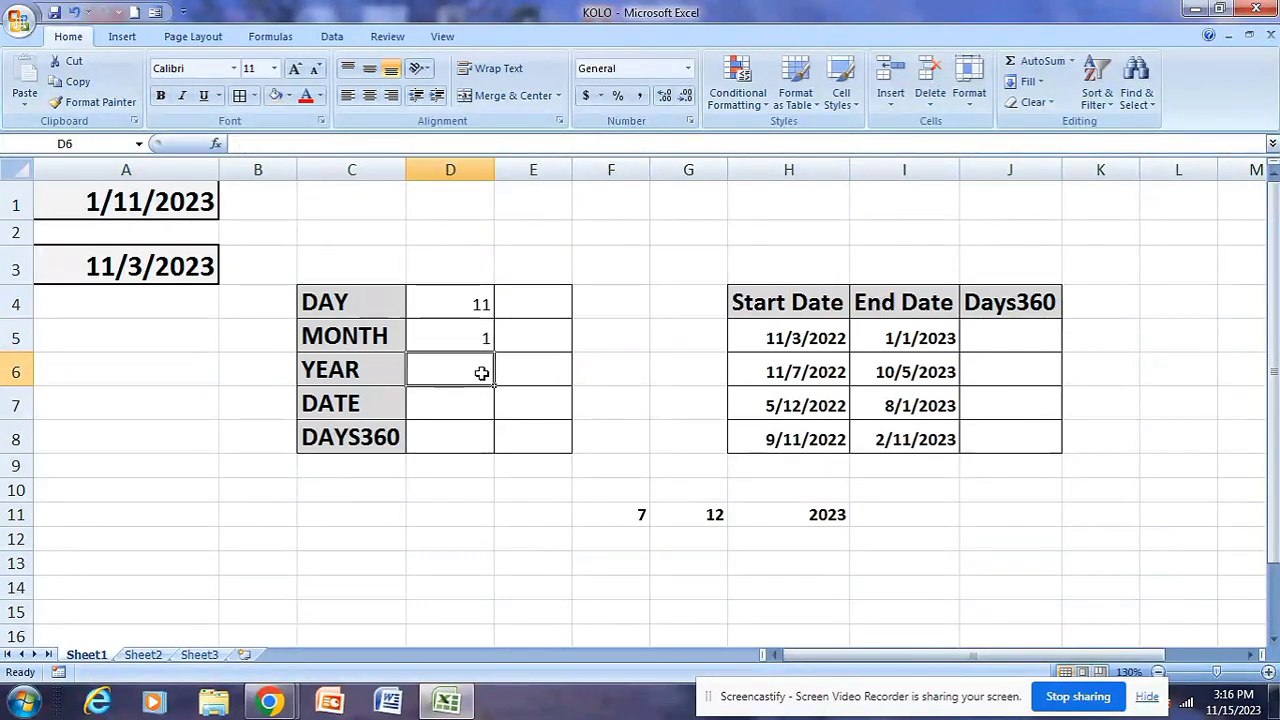
Enter =YEAR(A1) in D6 beside the YEAR label
{"action": "left_click", "coordinate": [481, 372]}
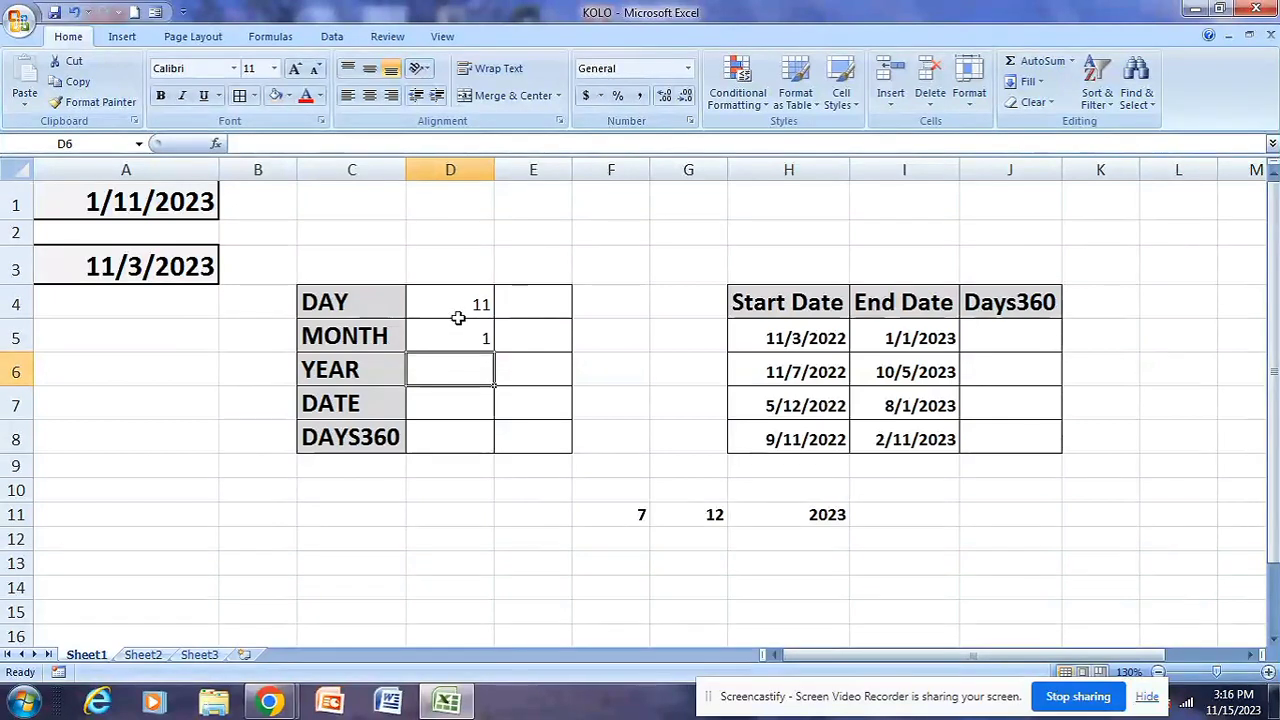
{"action": "left_click_drag", "start_coordinate": [462, 290], "coordinate": [474, 334]}
{"action": "left_click", "coordinate": [474, 361]}
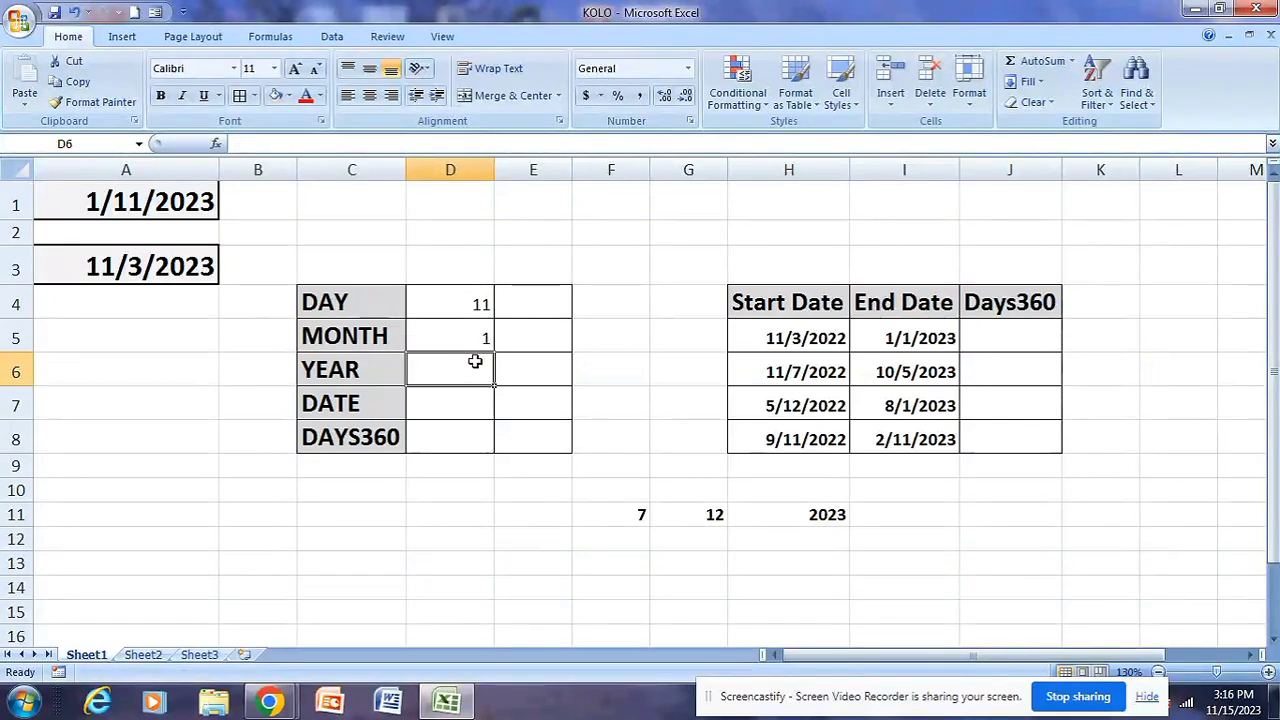
{"action": "type", "text": "="}
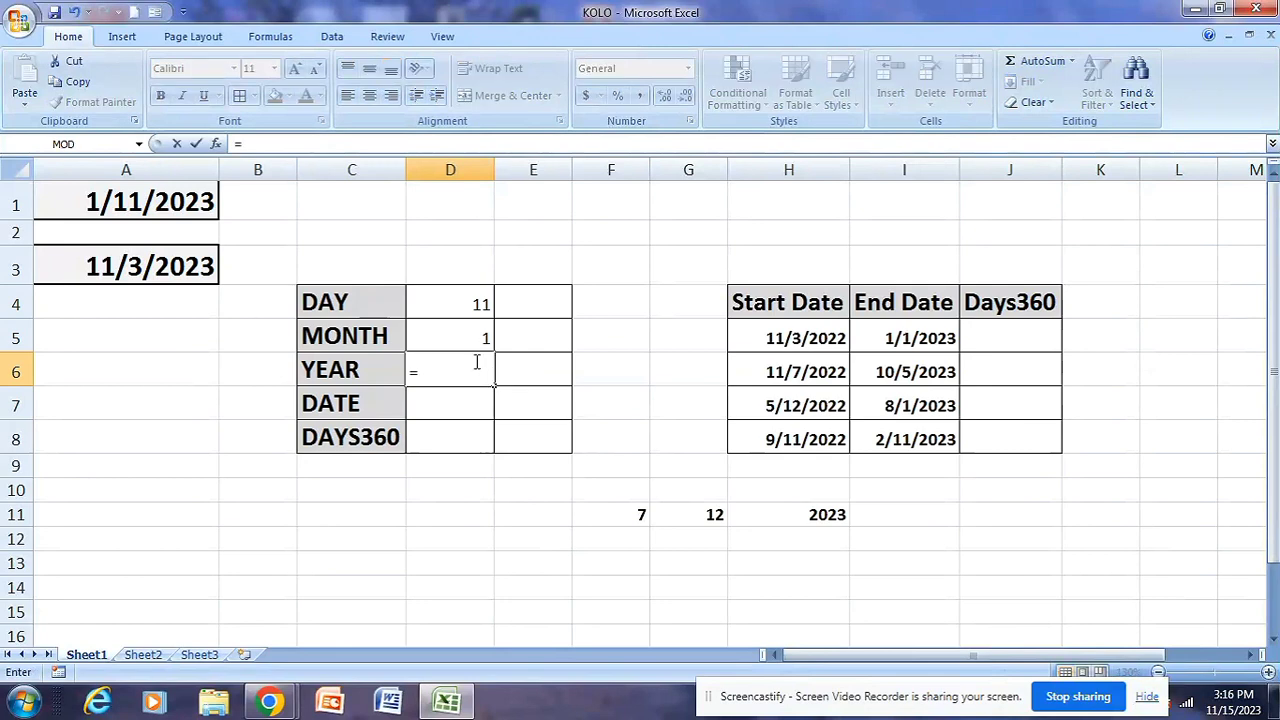
{"action": "type", "text": "YEAR"}
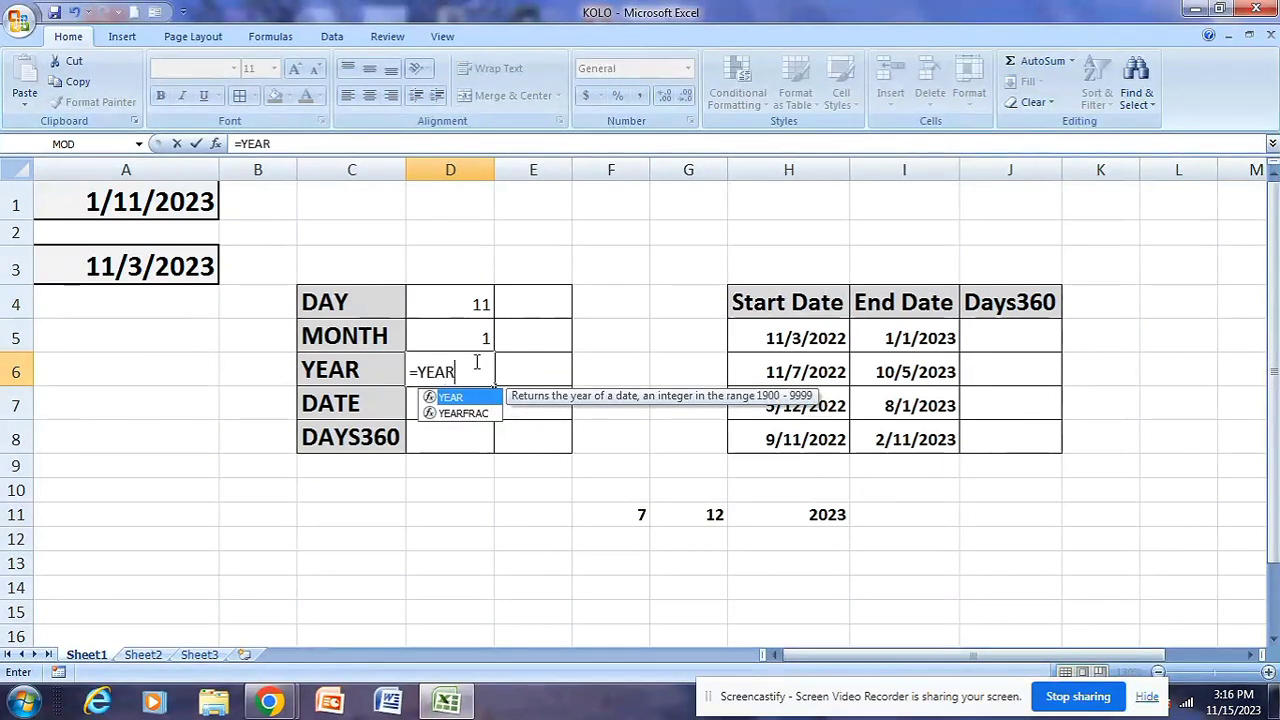
{"action": "type", "text": "("}
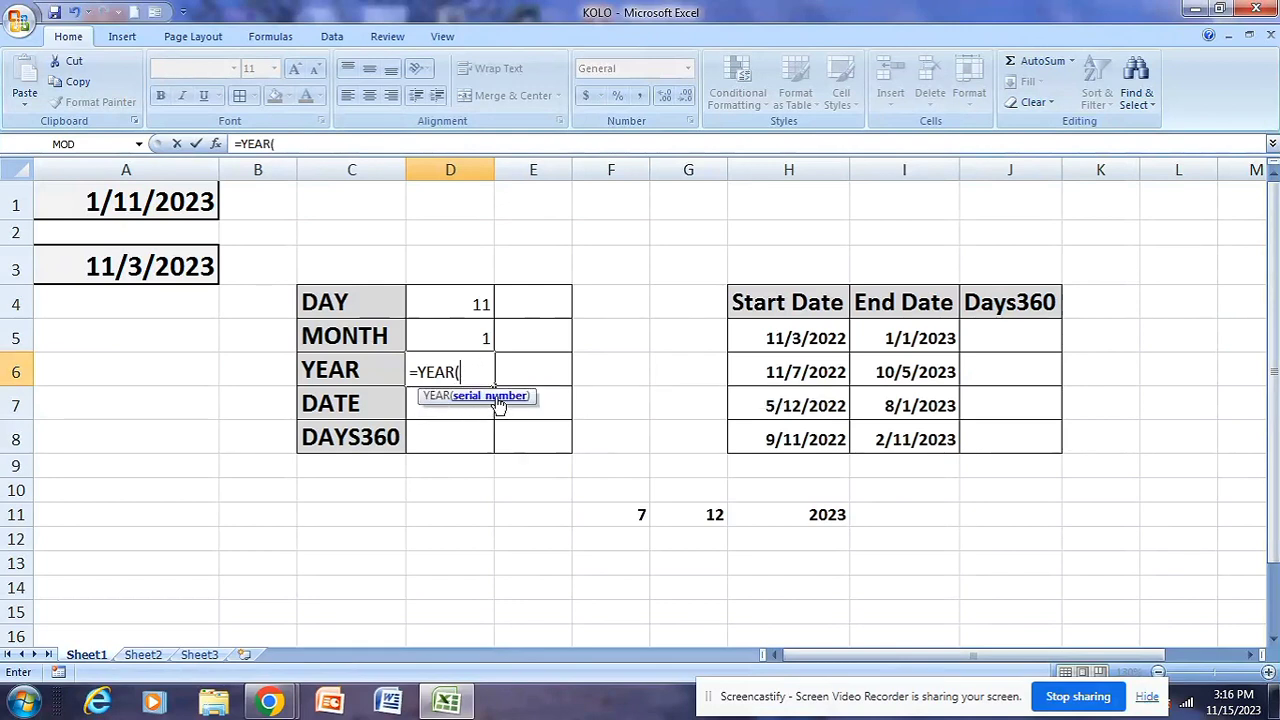
{"action": "left_click", "coordinate": [165, 204]}
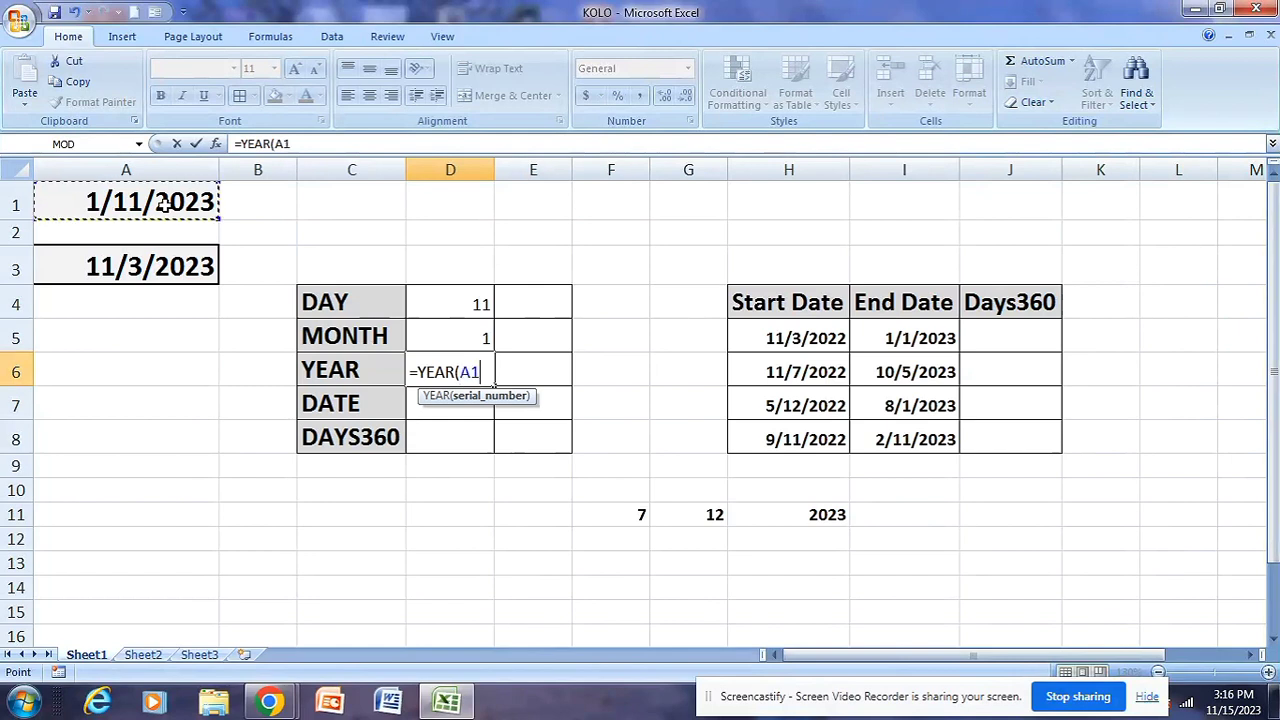
{"action": "type", "text": ")"}
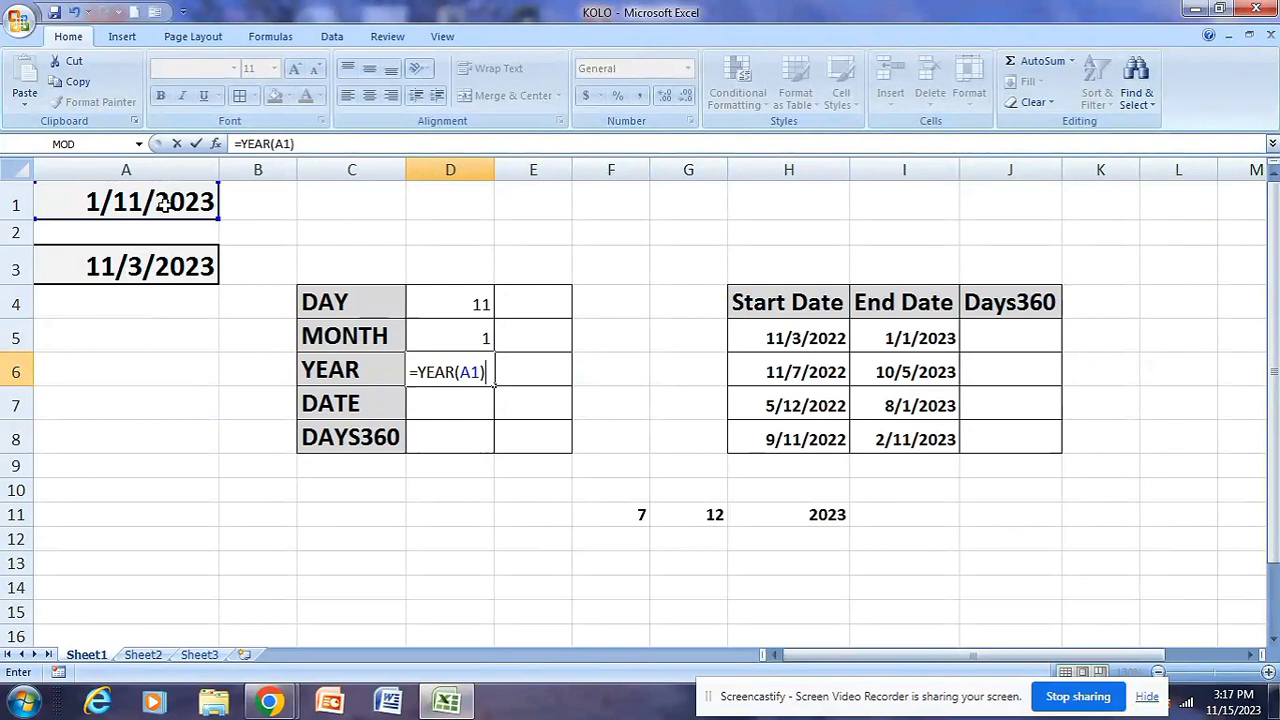
{"action": "key", "text": "Return"}
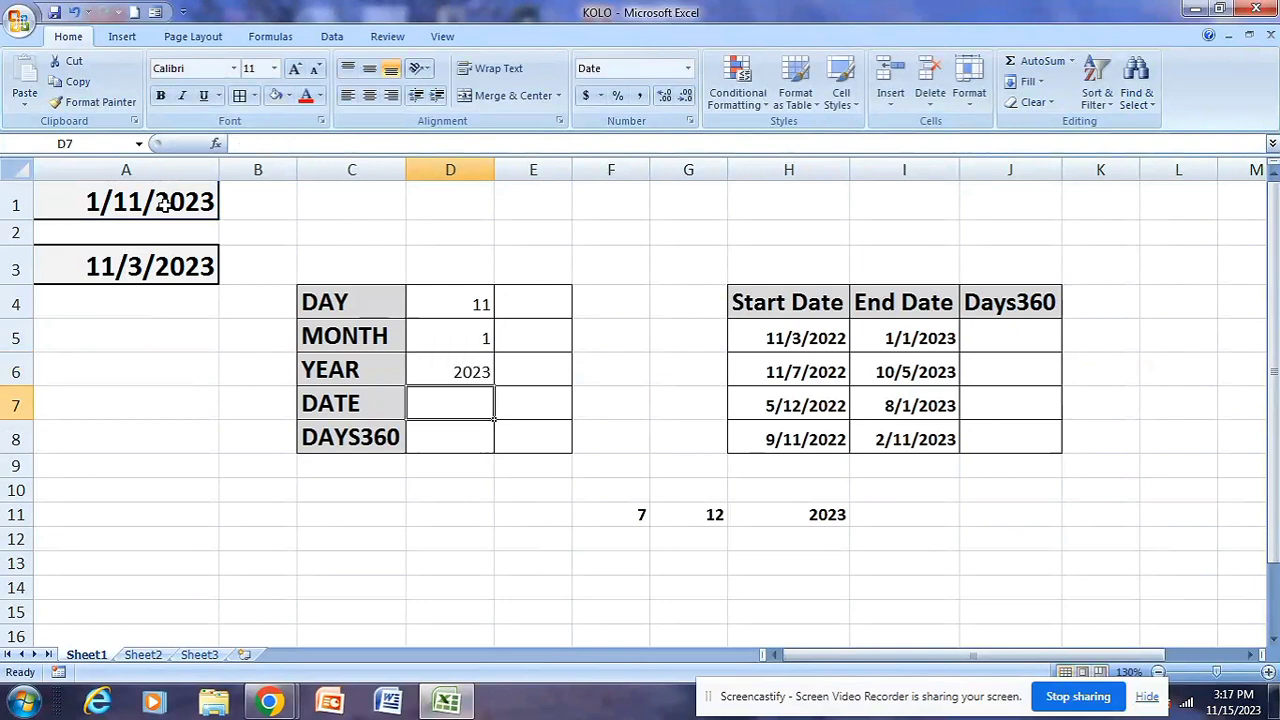
Compare the DAY, MONTH and YEAR results in D4:D6 with the source date in A1
{"action": "left_click", "coordinate": [345, 364]}
{"action": "left_click", "coordinate": [455, 395]}
{"action": "left_click", "coordinate": [468, 369]}
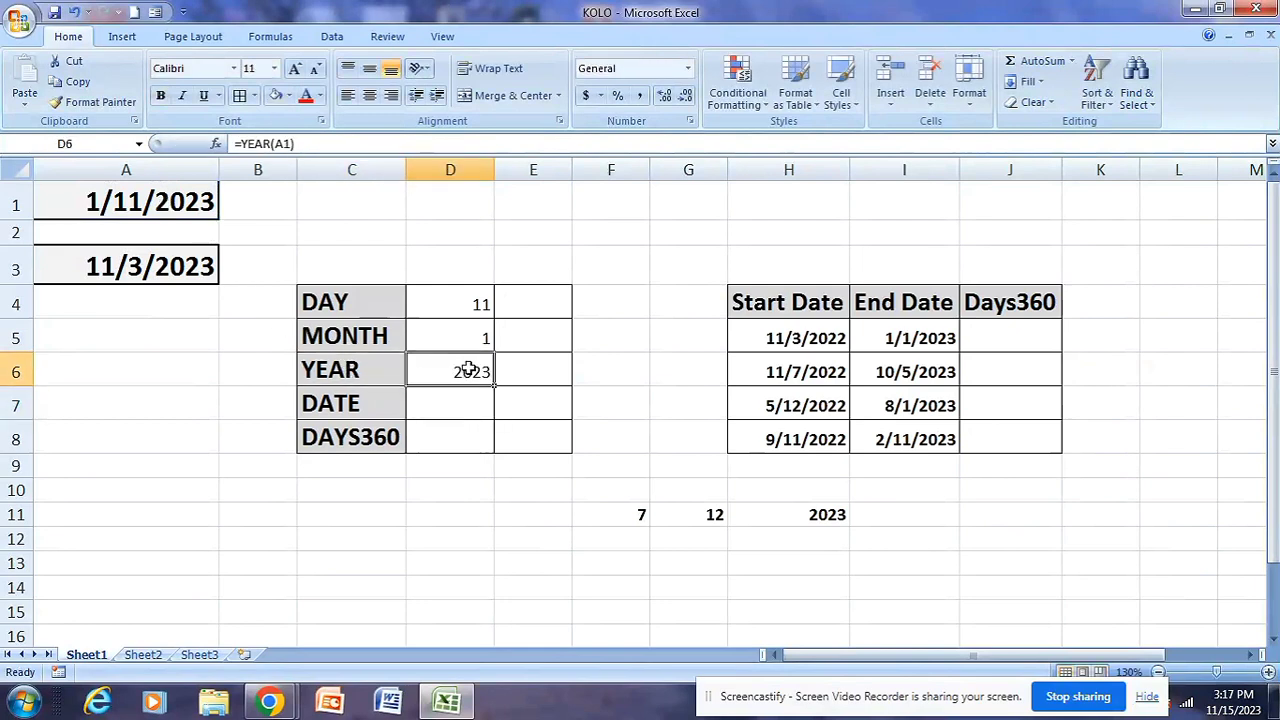
{"action": "left_click", "coordinate": [70, 196]}
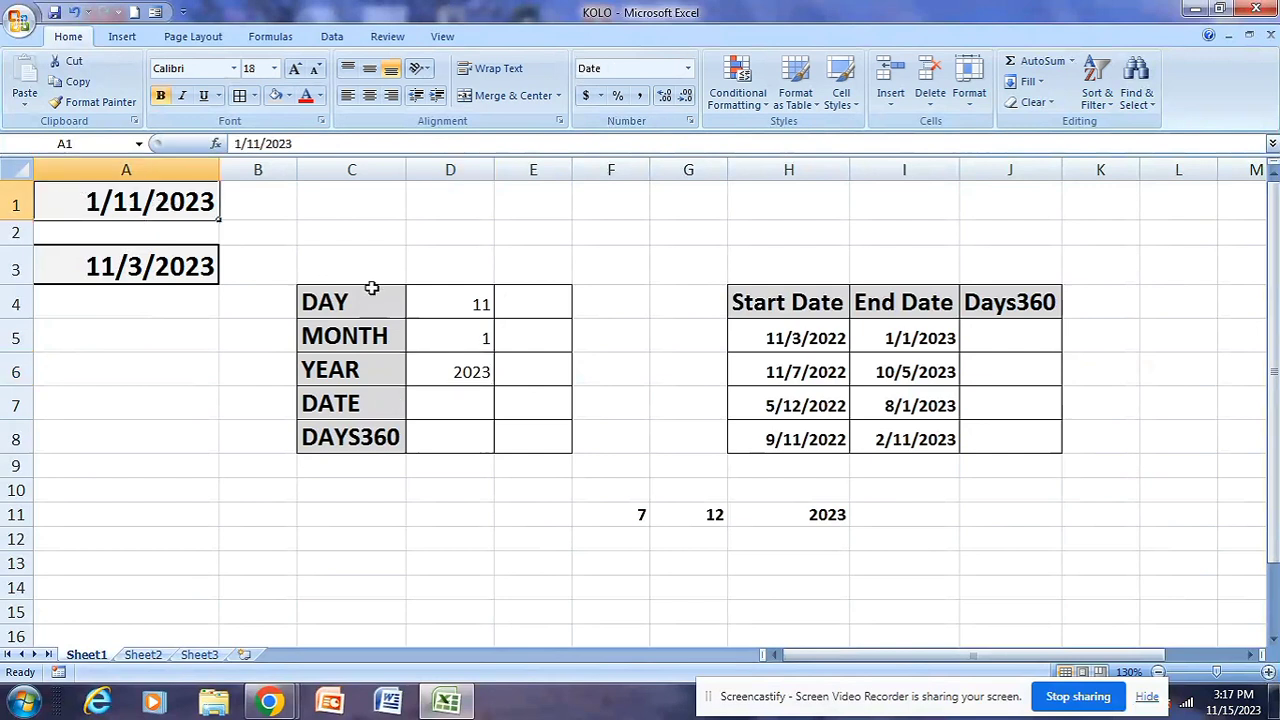
{"action": "left_click", "coordinate": [376, 337]}
{"action": "left_click", "coordinate": [377, 373]}
{"action": "left_click", "coordinate": [116, 200]}
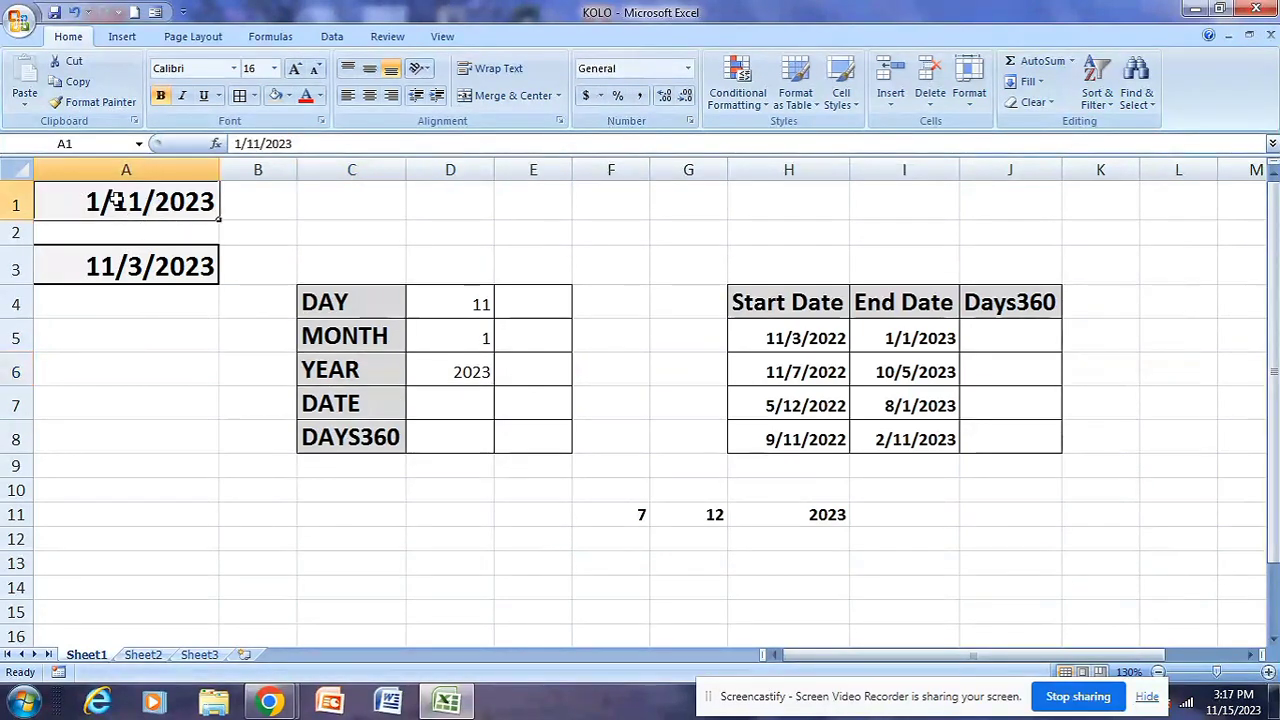
{"action": "left_click_drag", "start_coordinate": [457, 300], "coordinate": [462, 372]}
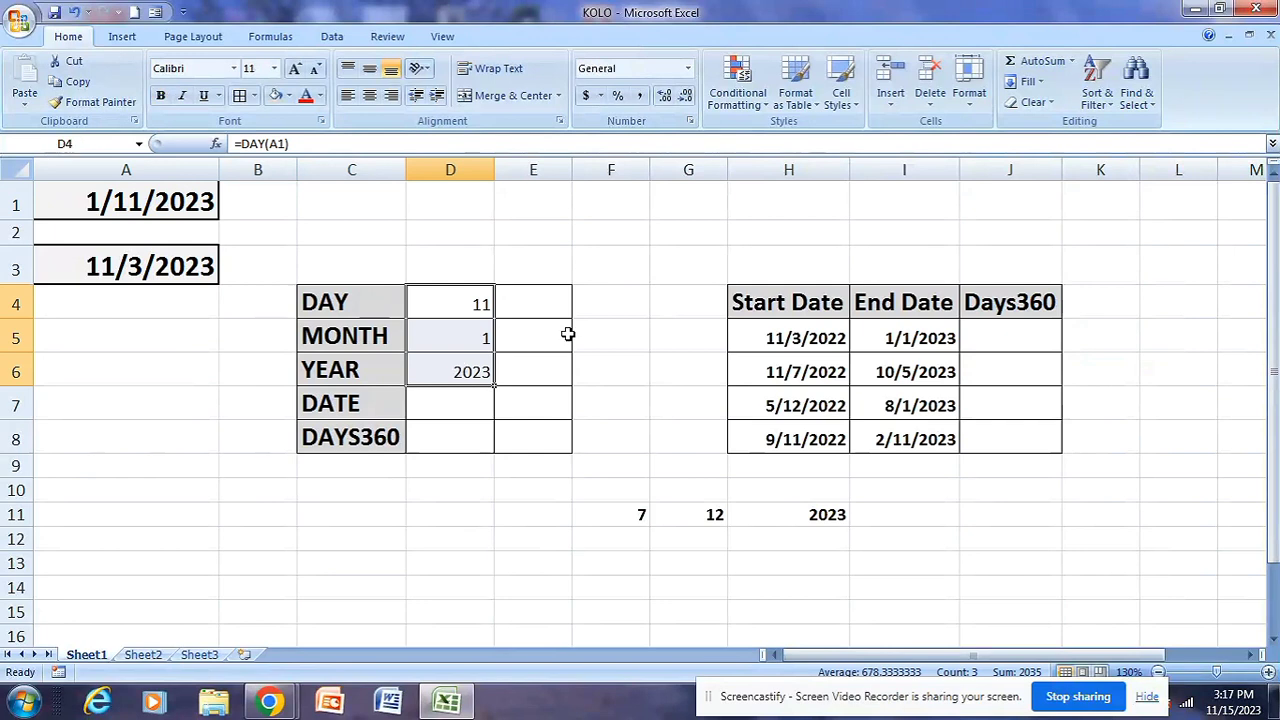
Examine the separate month, day and year values in F11:H11 together with the DATE result cell D7
{"action": "left_click", "coordinate": [471, 398]}
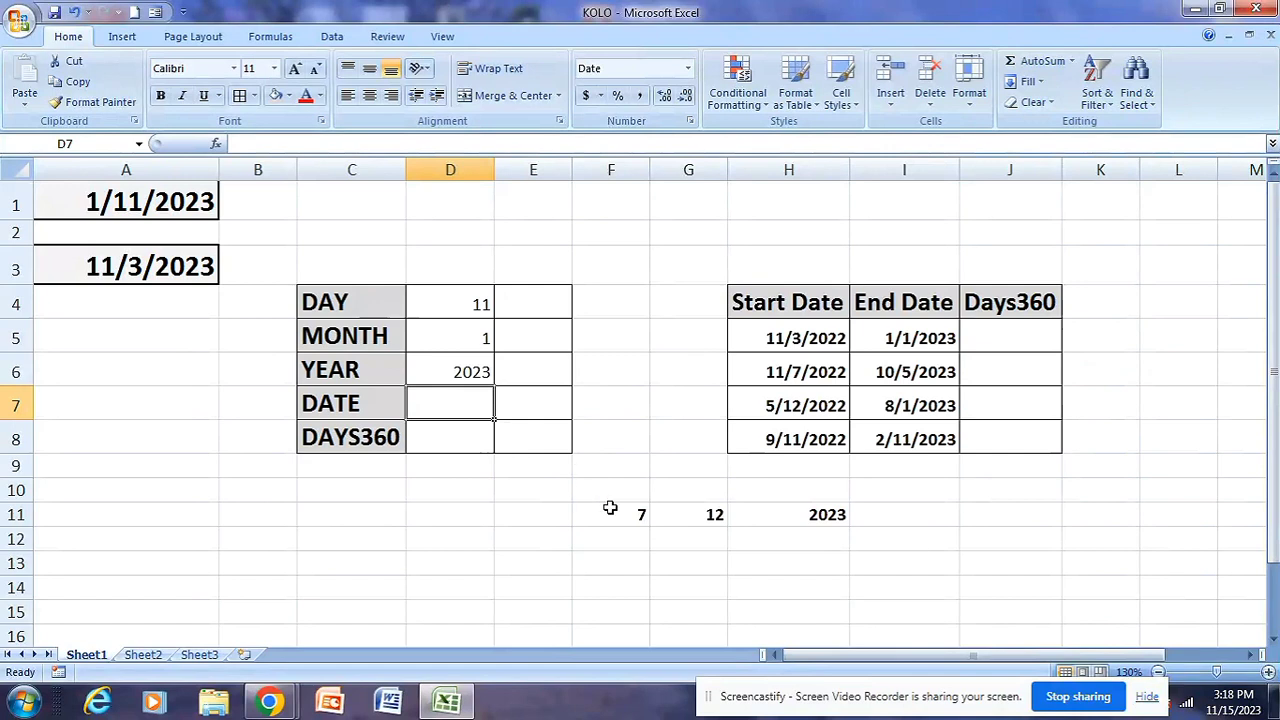
{"action": "left_click_drag", "start_coordinate": [608, 510], "coordinate": [803, 515]}
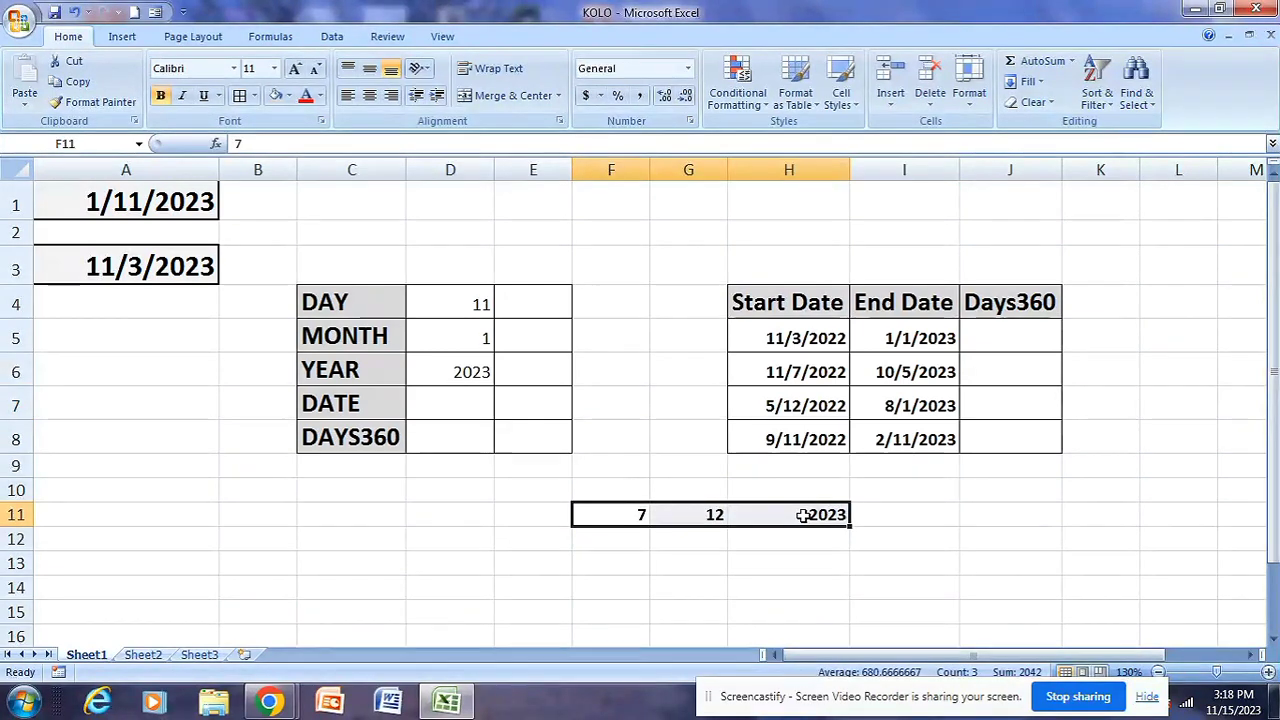
{"action": "left_click", "coordinate": [642, 533]}
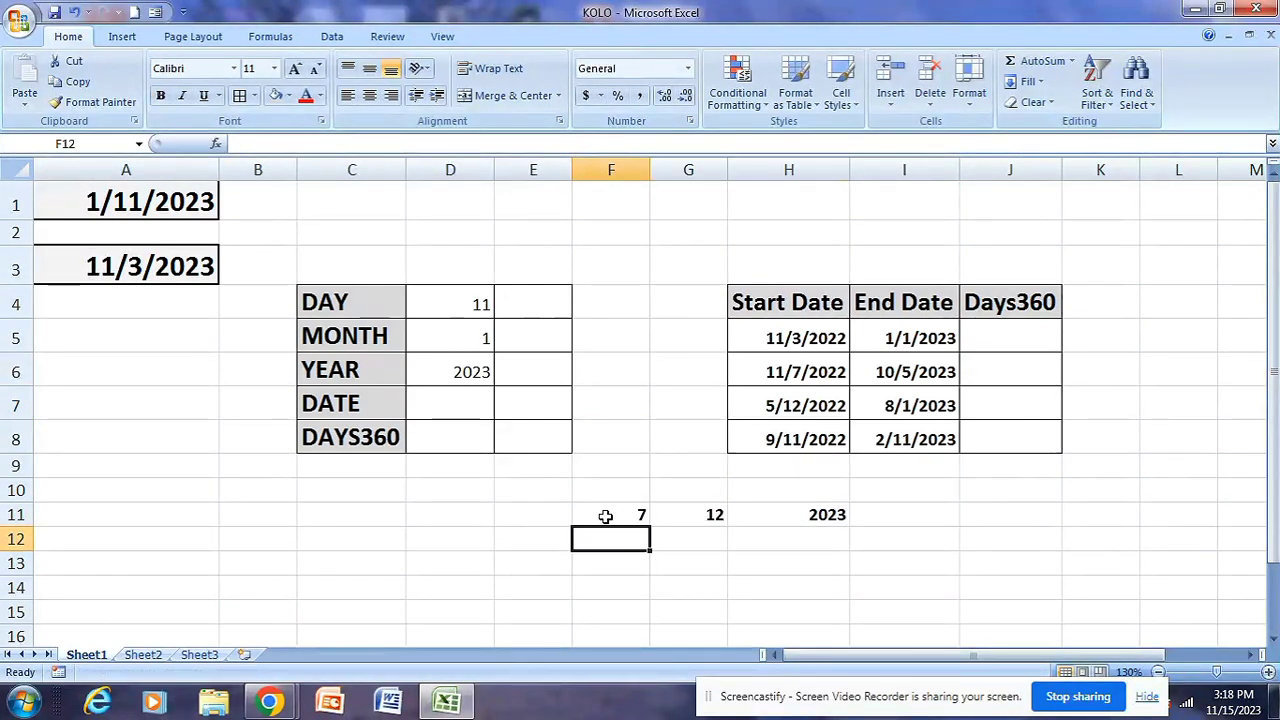
{"action": "left_click_drag", "start_coordinate": [605, 516], "coordinate": [790, 514]}
{"action": "left_click", "coordinate": [462, 396]}
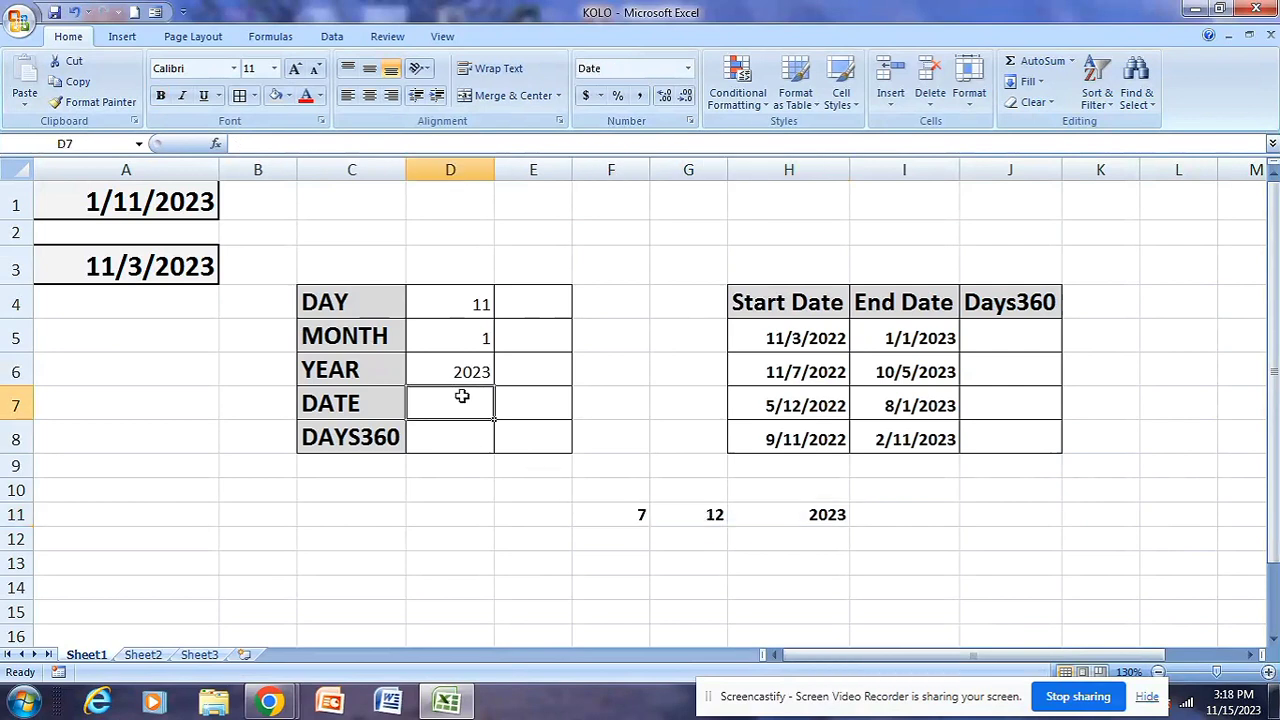
{"action": "left_click_drag", "start_coordinate": [623, 512], "coordinate": [807, 515]}
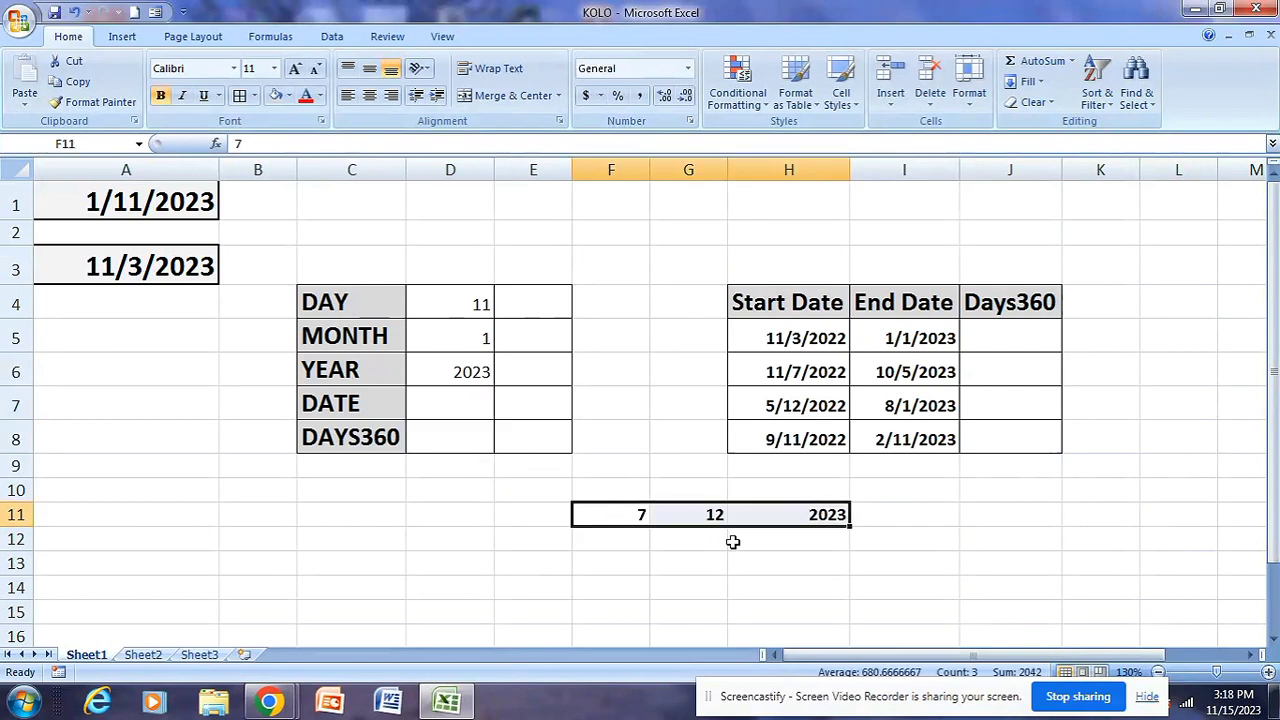
Enter =DATE(H11,F11,G11) in D7 beside the DATE label to combine the separate year, month and day
{"action": "left_click", "coordinate": [457, 405]}
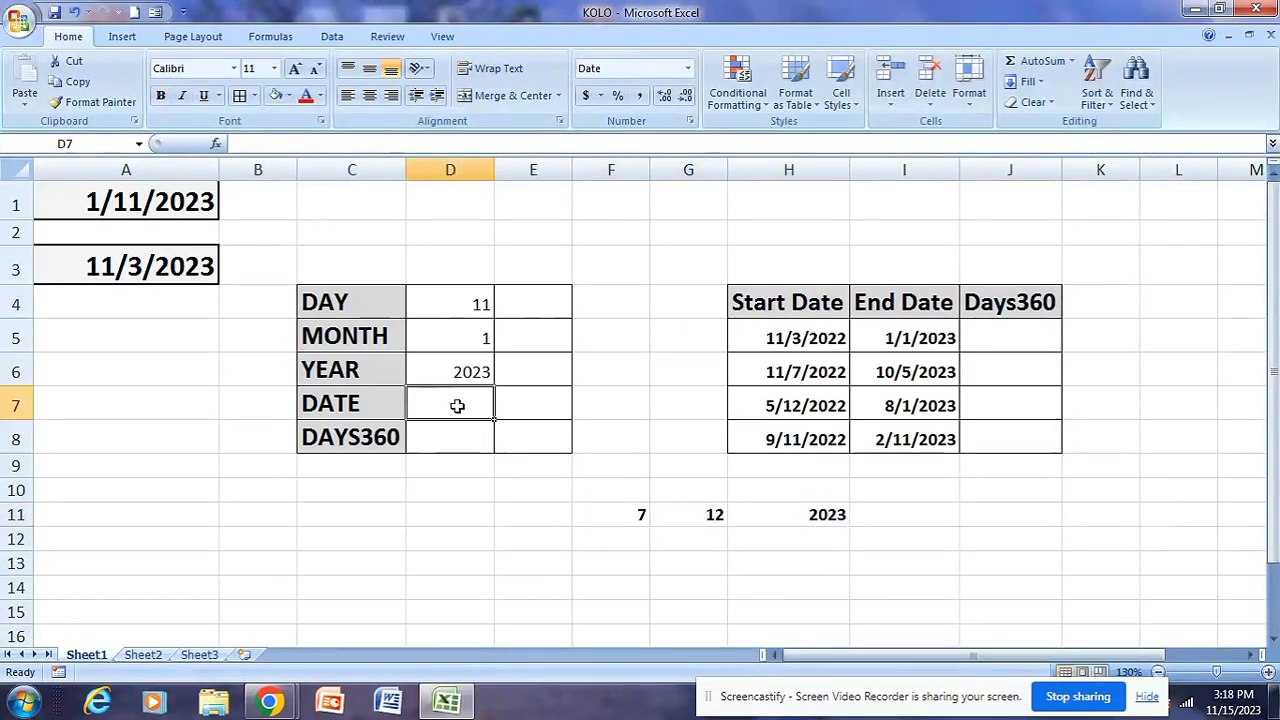
{"action": "type", "text": "="}
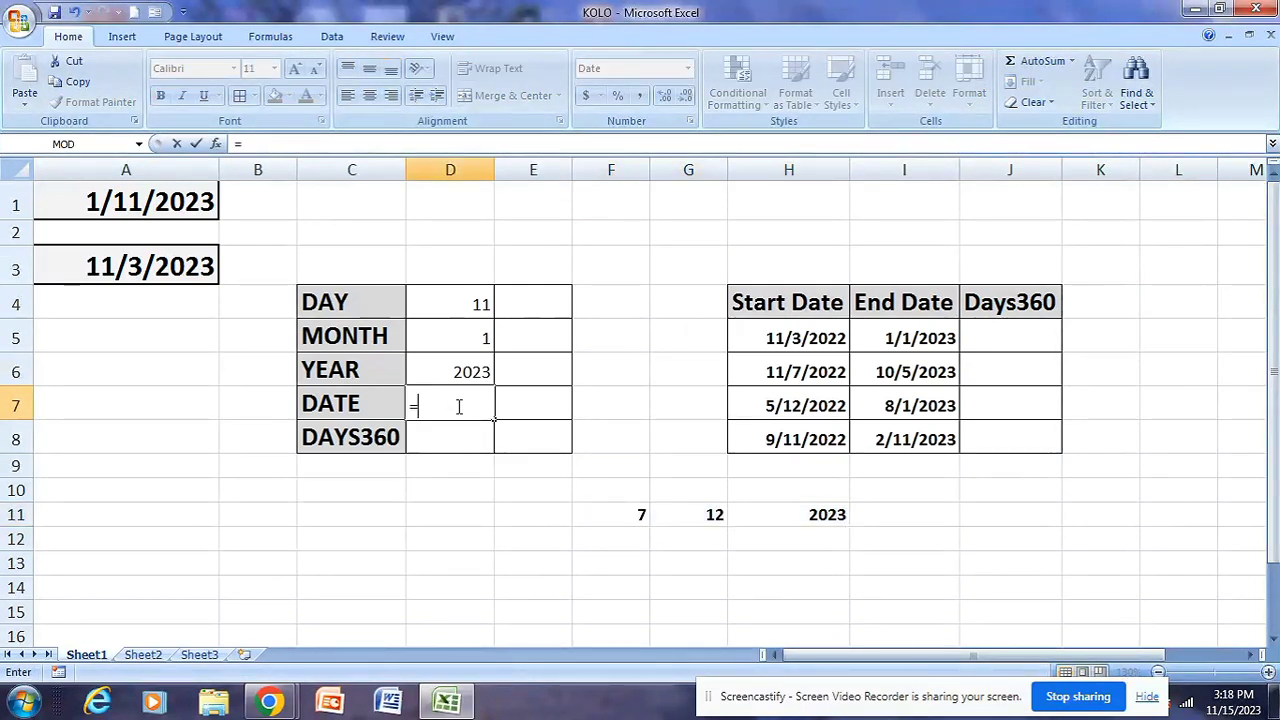
{"action": "type", "text": "DATE"}
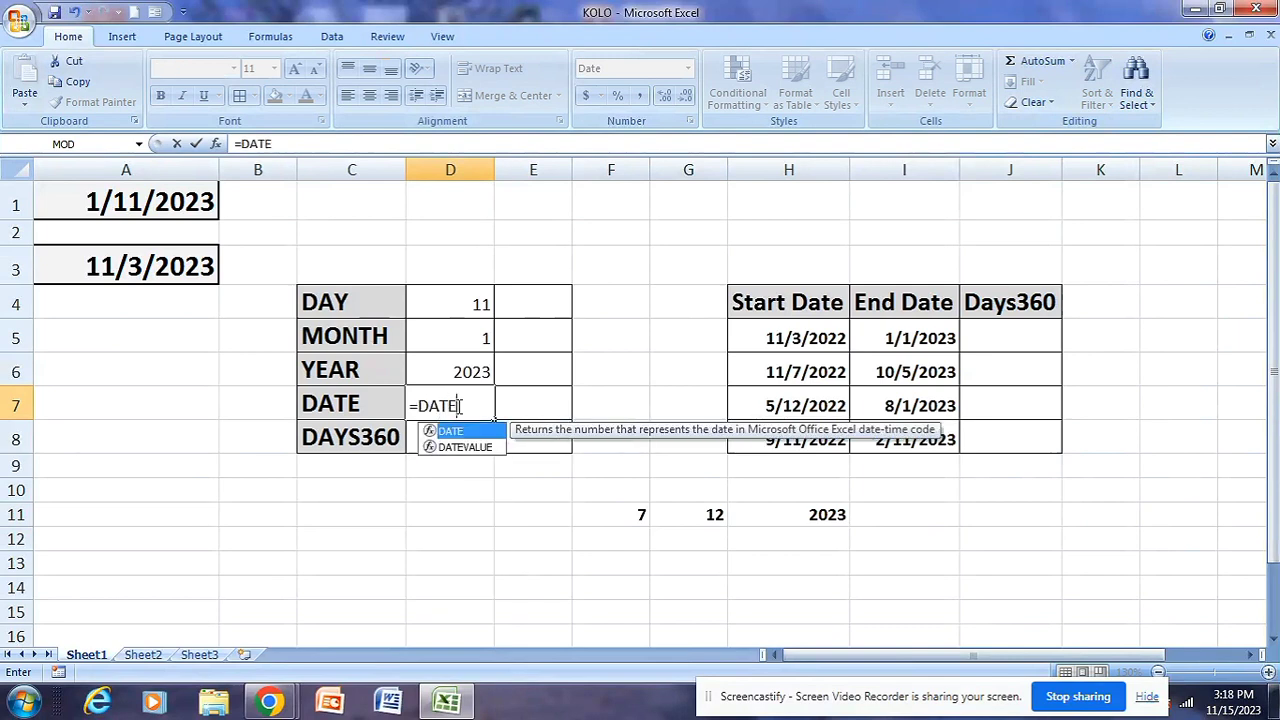
{"action": "type", "text": "("}
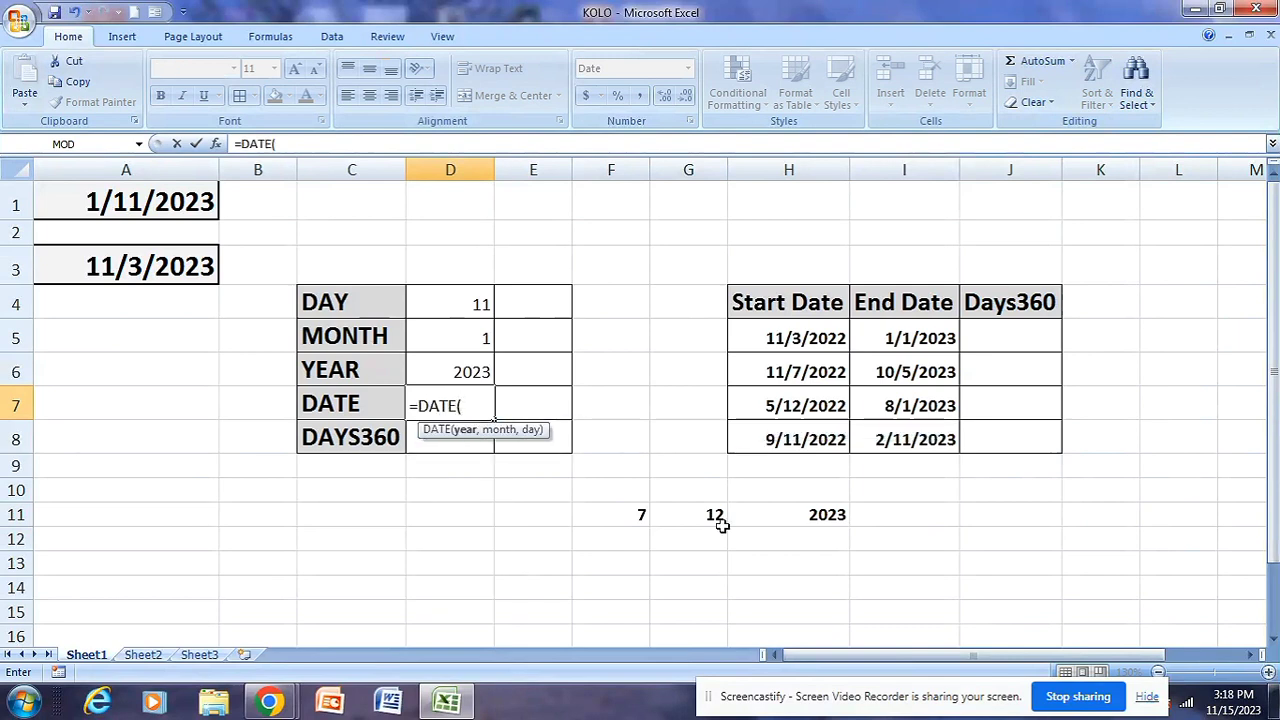
{"action": "left_click", "coordinate": [797, 514]}
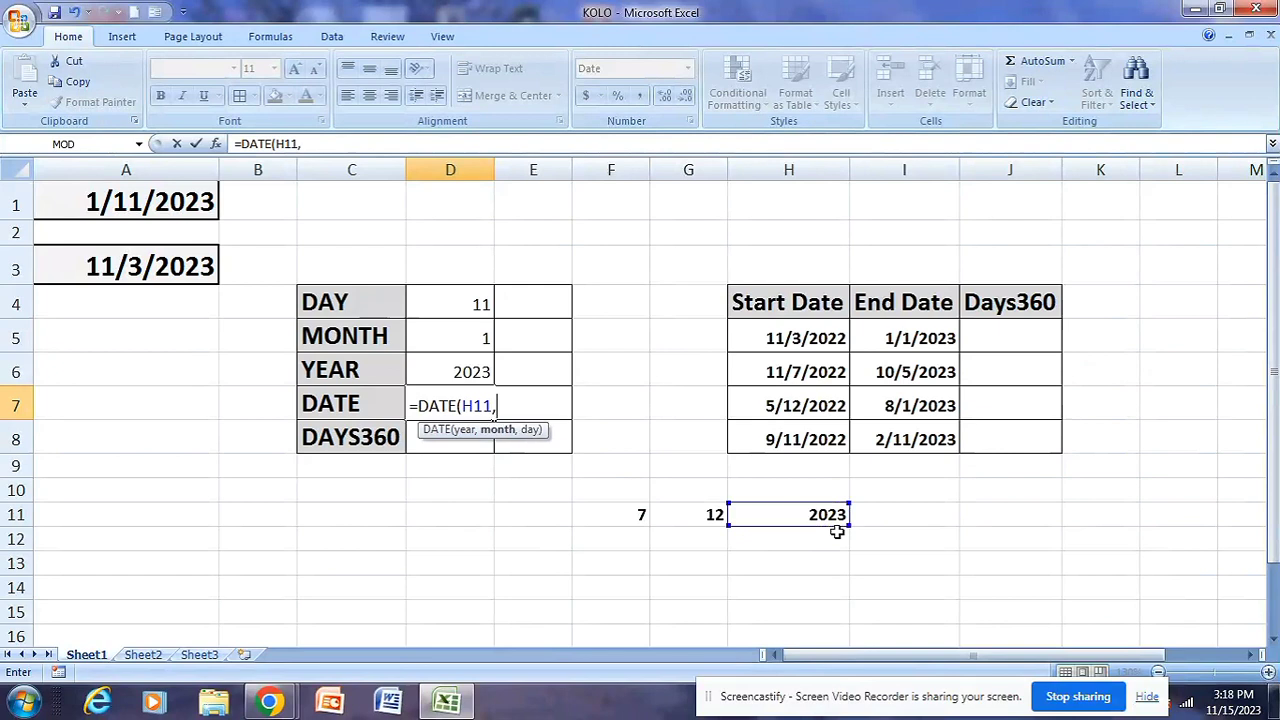
{"action": "type", "text": ","}
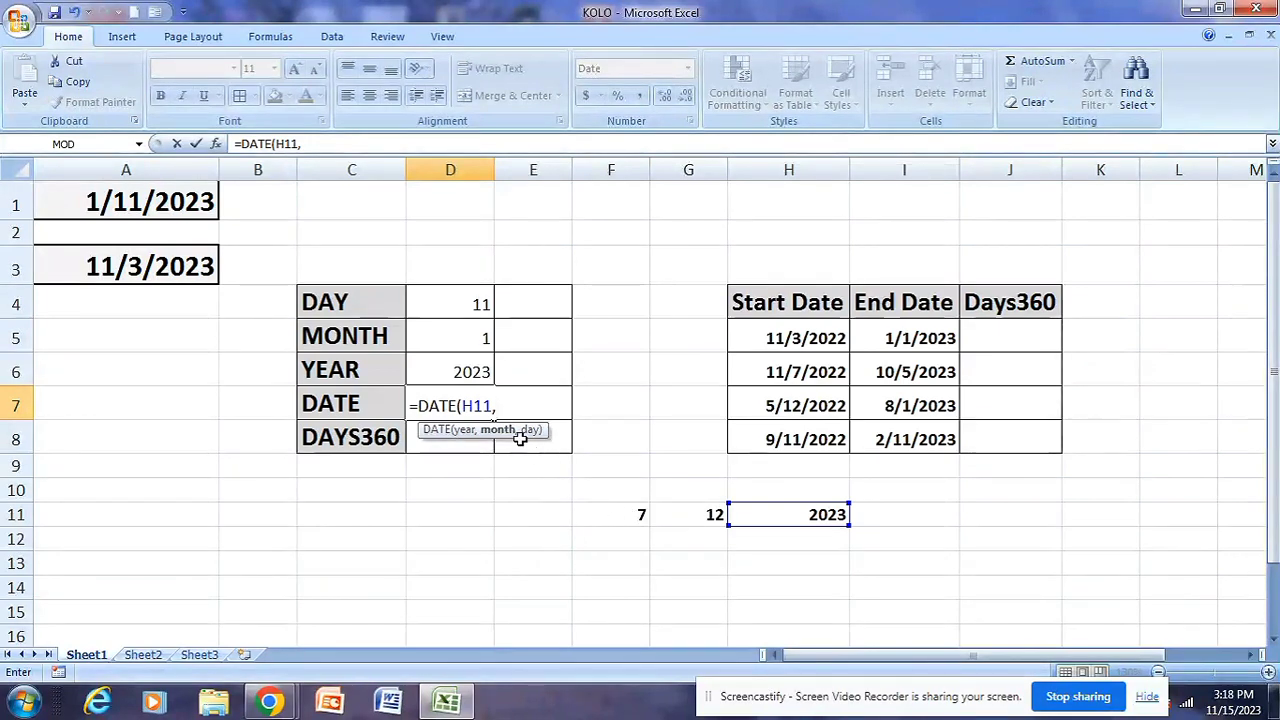
{"action": "left_click", "coordinate": [617, 514]}
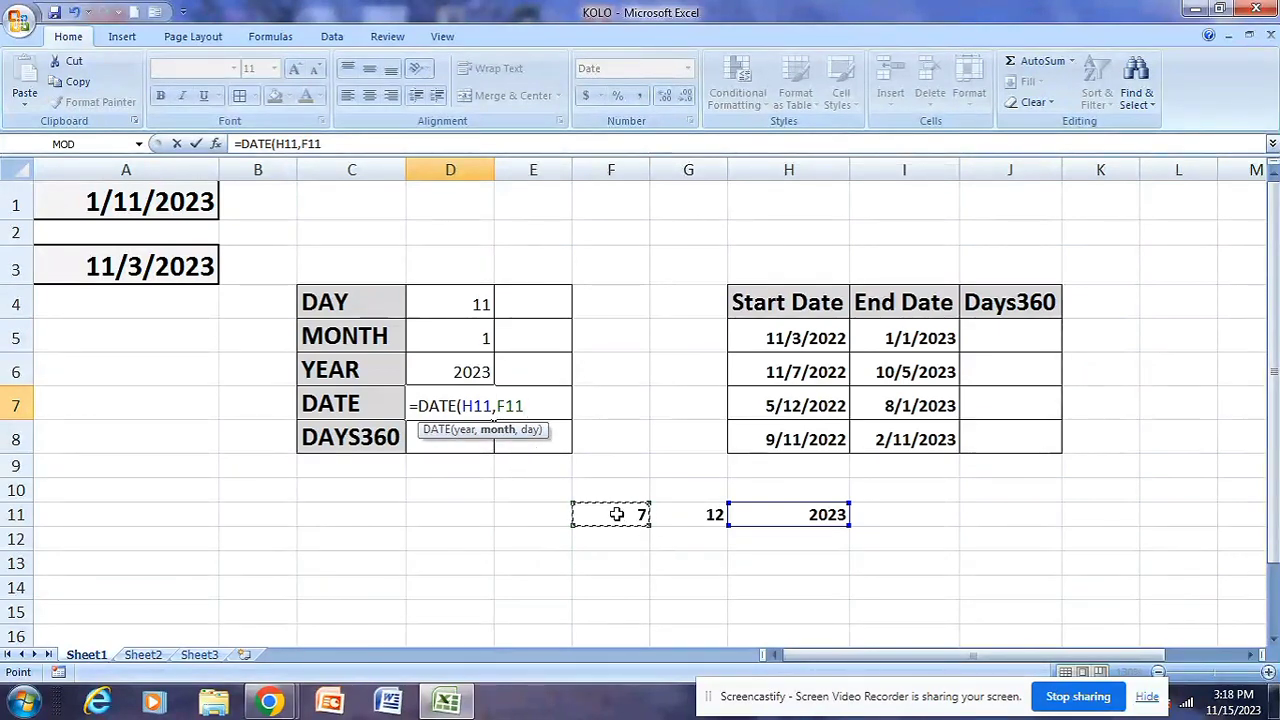
{"action": "type", "text": ","}
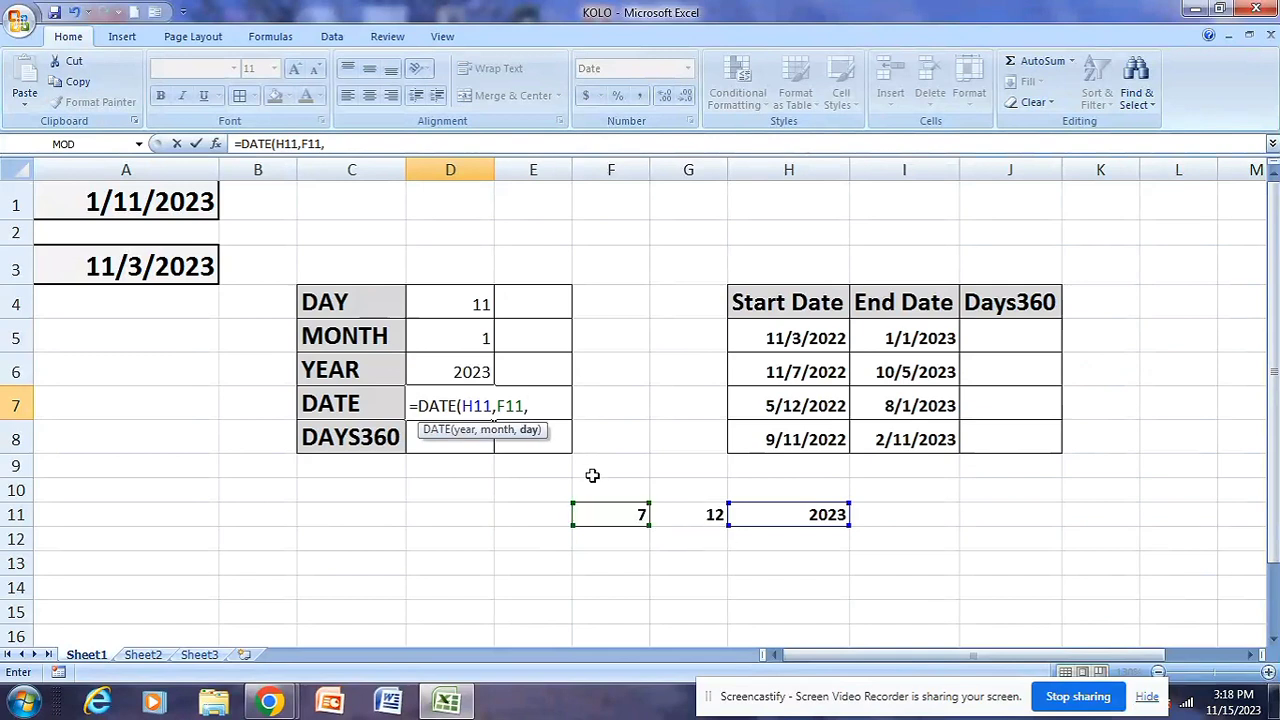
{"action": "left_click", "coordinate": [688, 512]}
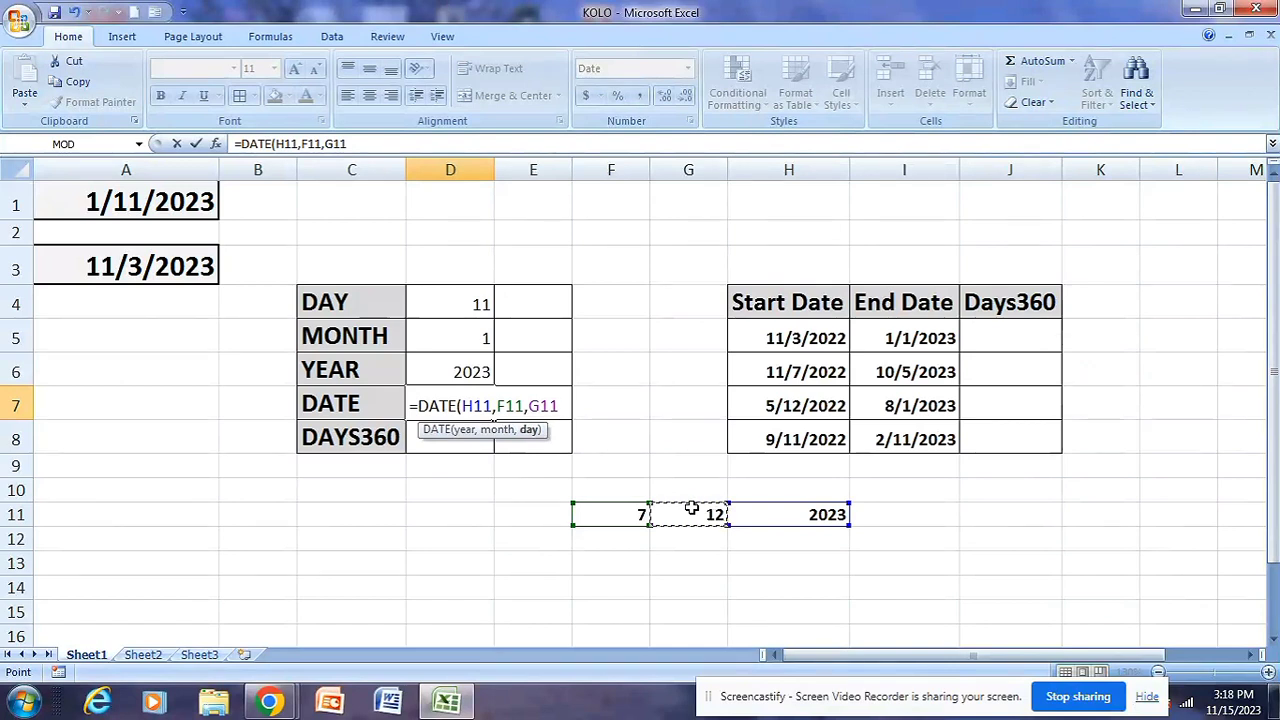
{"action": "type", "text": ")"}
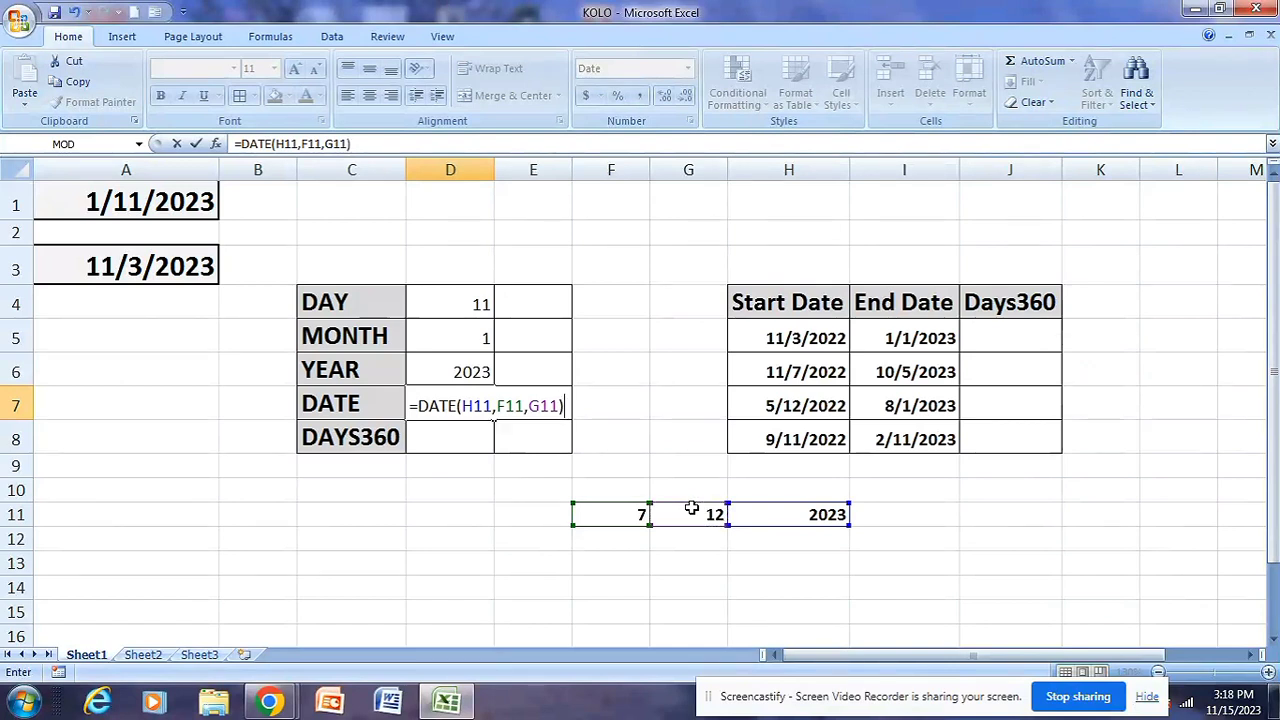
{"action": "key", "text": "Return"}
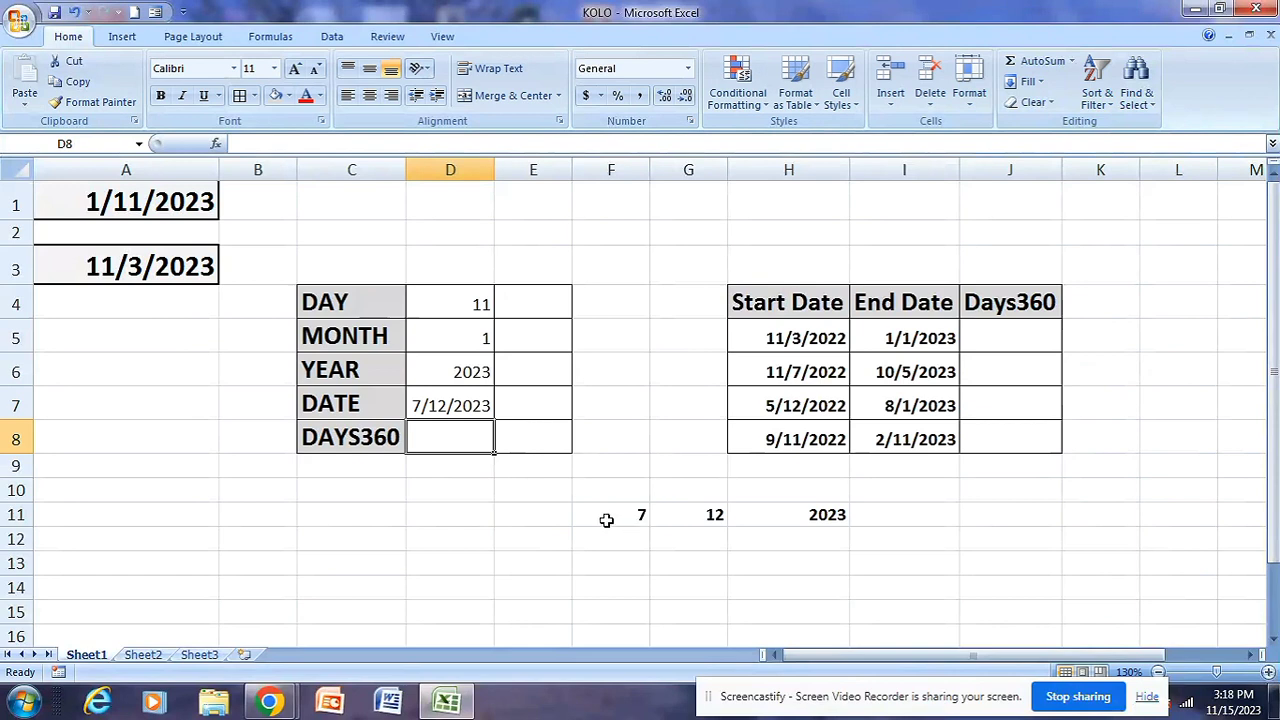
Check the DATE result in D7 against the separate month, day and year values in F11:H11
{"action": "left_click", "coordinate": [600, 468]}
{"action": "left_click", "coordinate": [432, 412]}
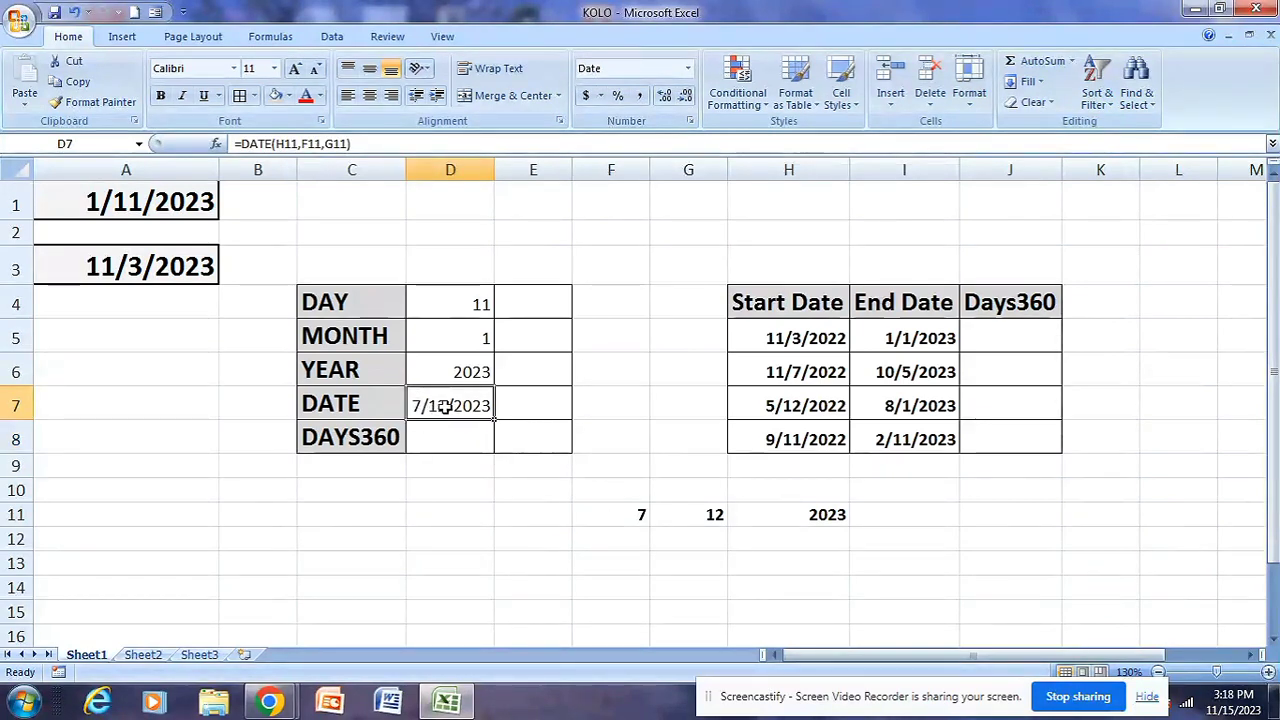
{"action": "left_click", "coordinate": [612, 543]}
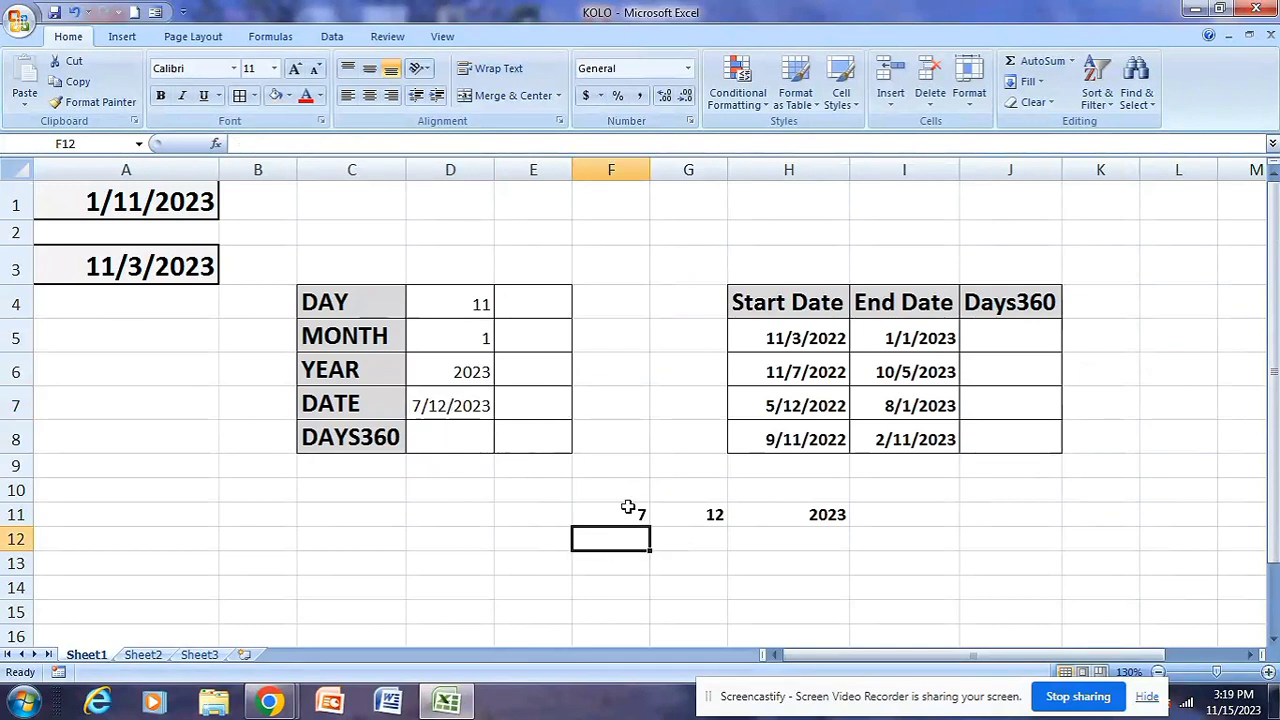
{"action": "left_click_drag", "start_coordinate": [634, 509], "coordinate": [767, 503]}
{"action": "left_click", "coordinate": [451, 403]}
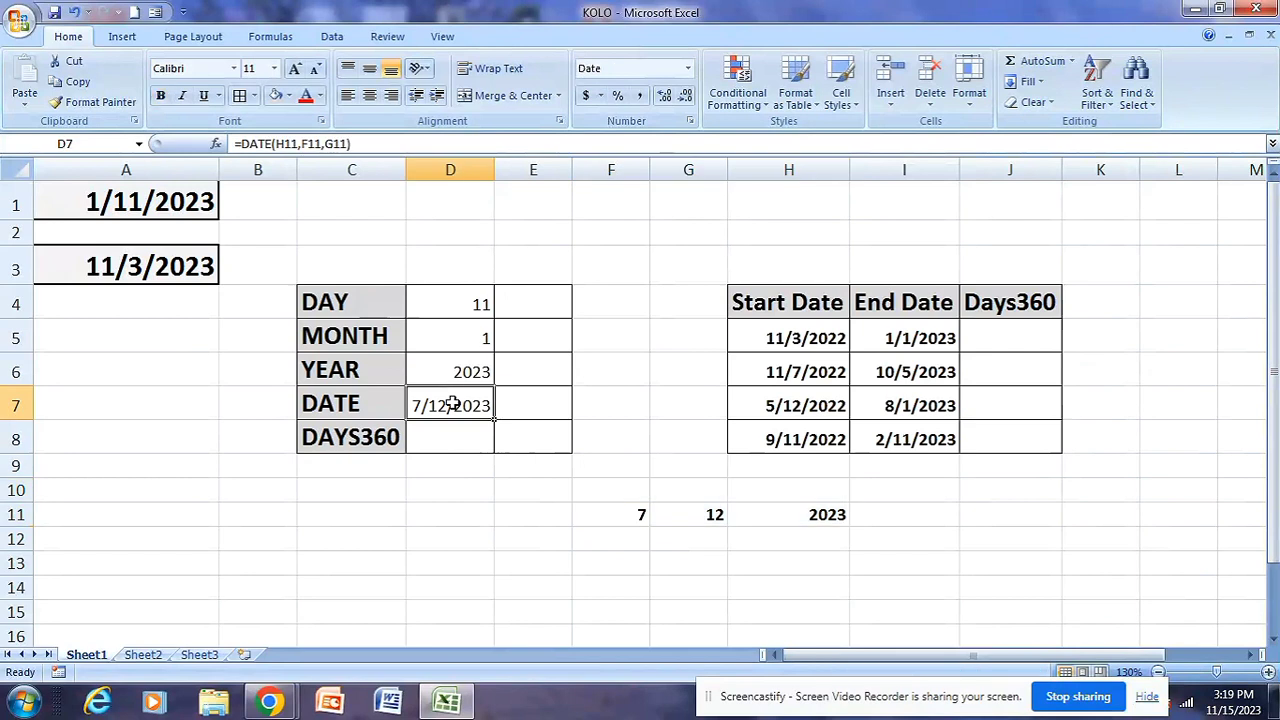
{"action": "left_click_drag", "start_coordinate": [614, 505], "coordinate": [834, 509]}
{"action": "left_click", "coordinate": [757, 546]}
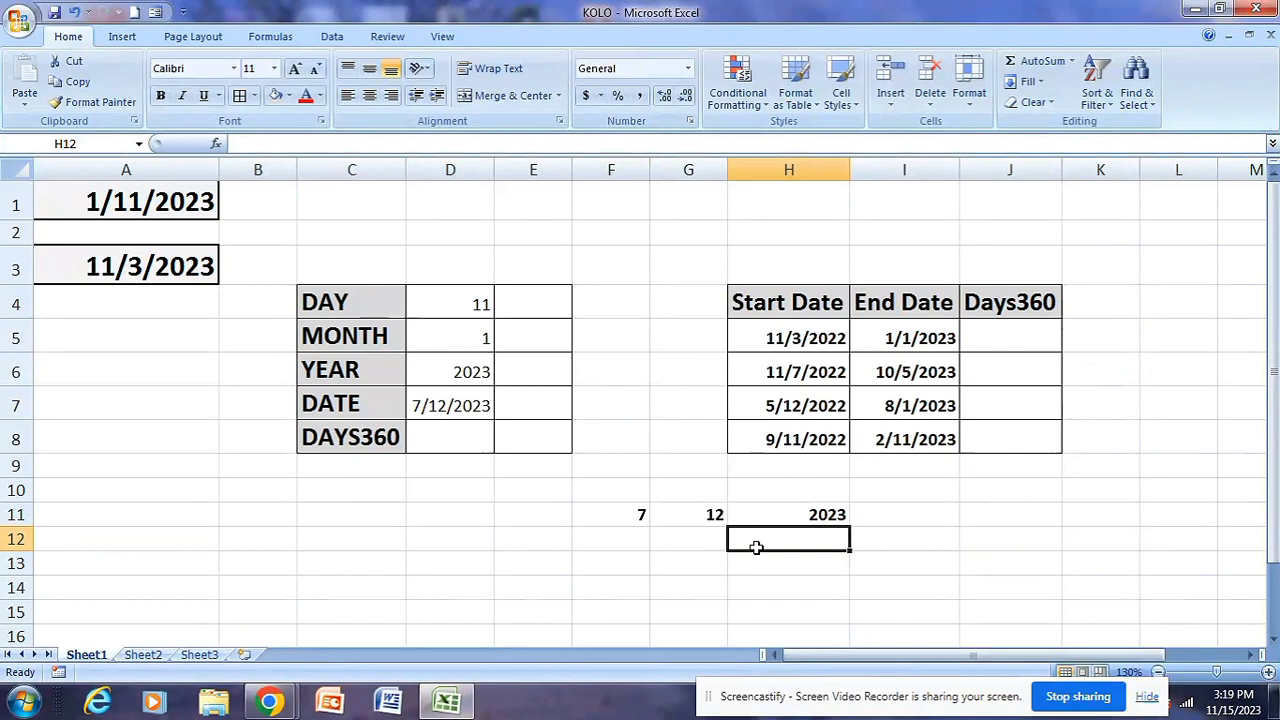
Examine the Start Date and End Date columns, focusing on the first date pair in H5:I5
{"action": "left_click", "coordinate": [790, 303]}
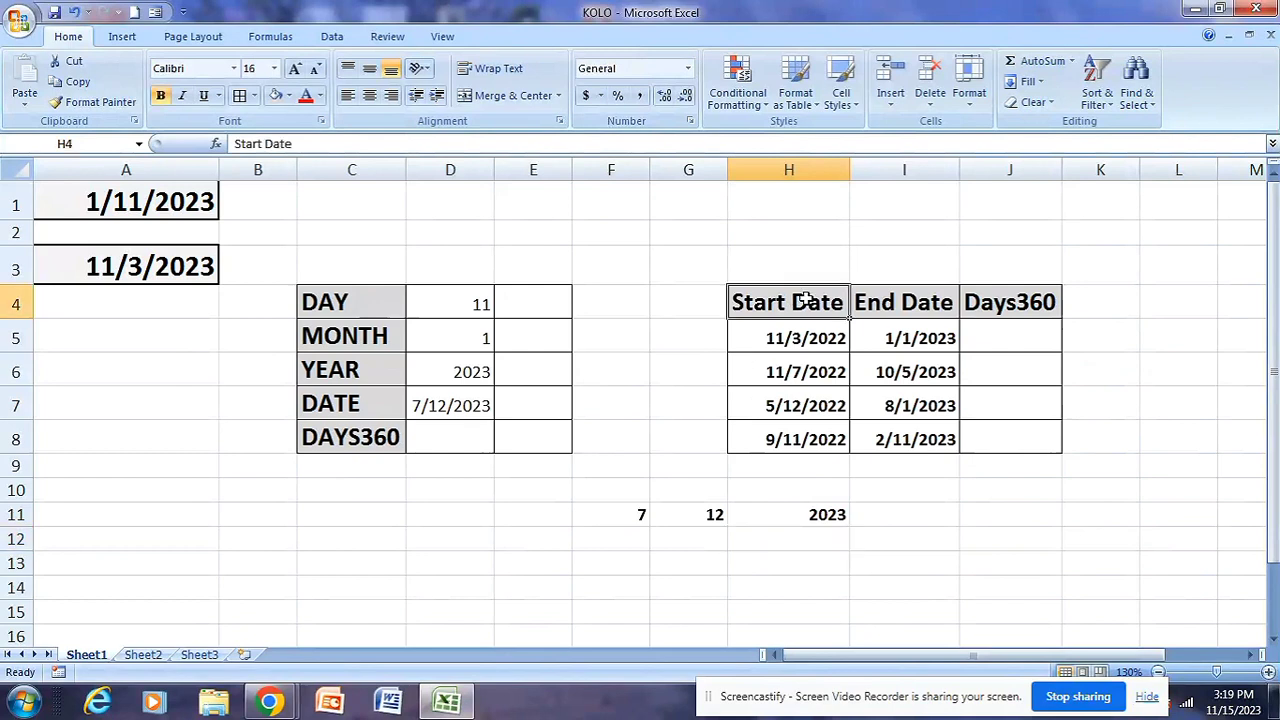
{"action": "left_click", "coordinate": [888, 305]}
{"action": "left_click_drag", "start_coordinate": [771, 343], "coordinate": [808, 400]}
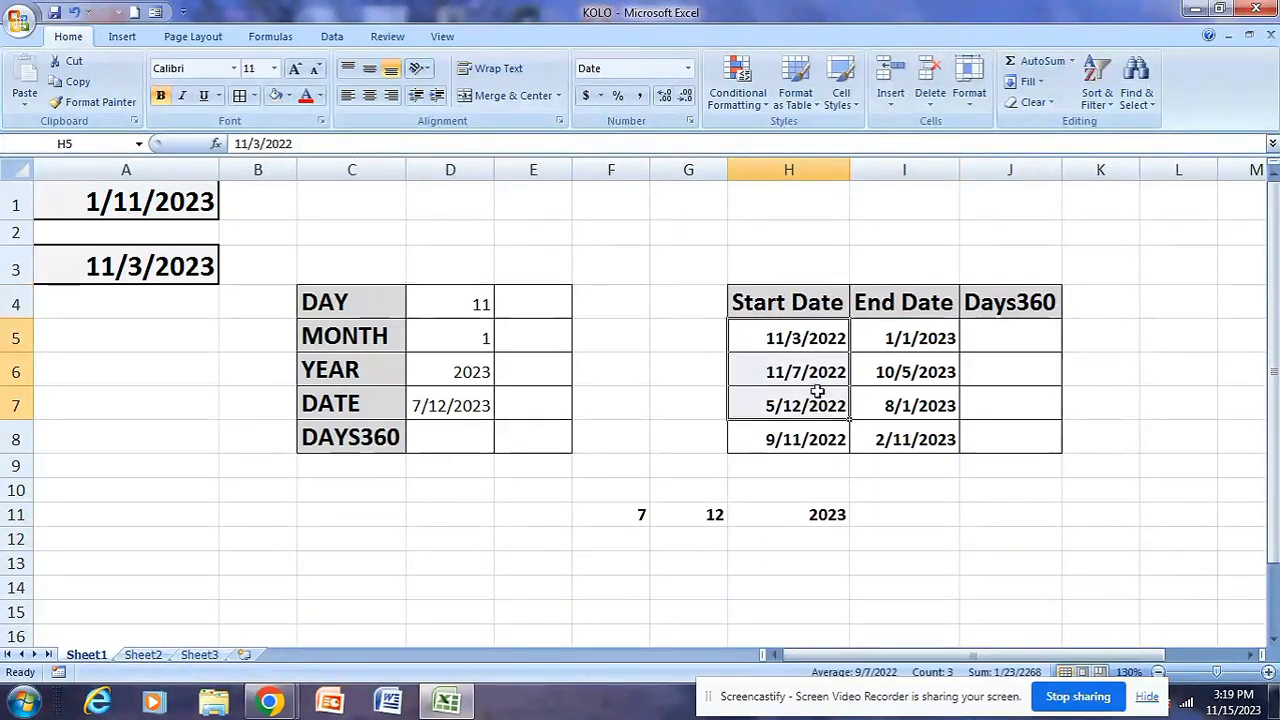
{"action": "left_click", "coordinate": [800, 335]}
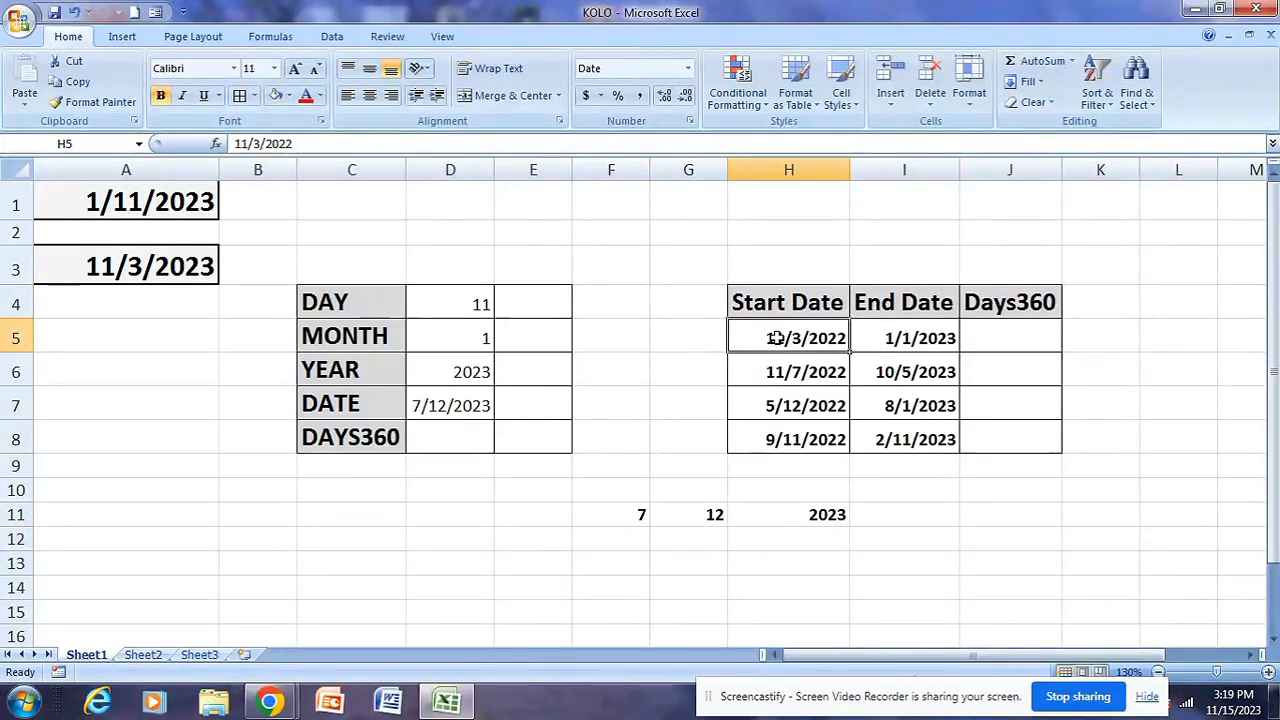
{"action": "left_click", "coordinate": [898, 337]}
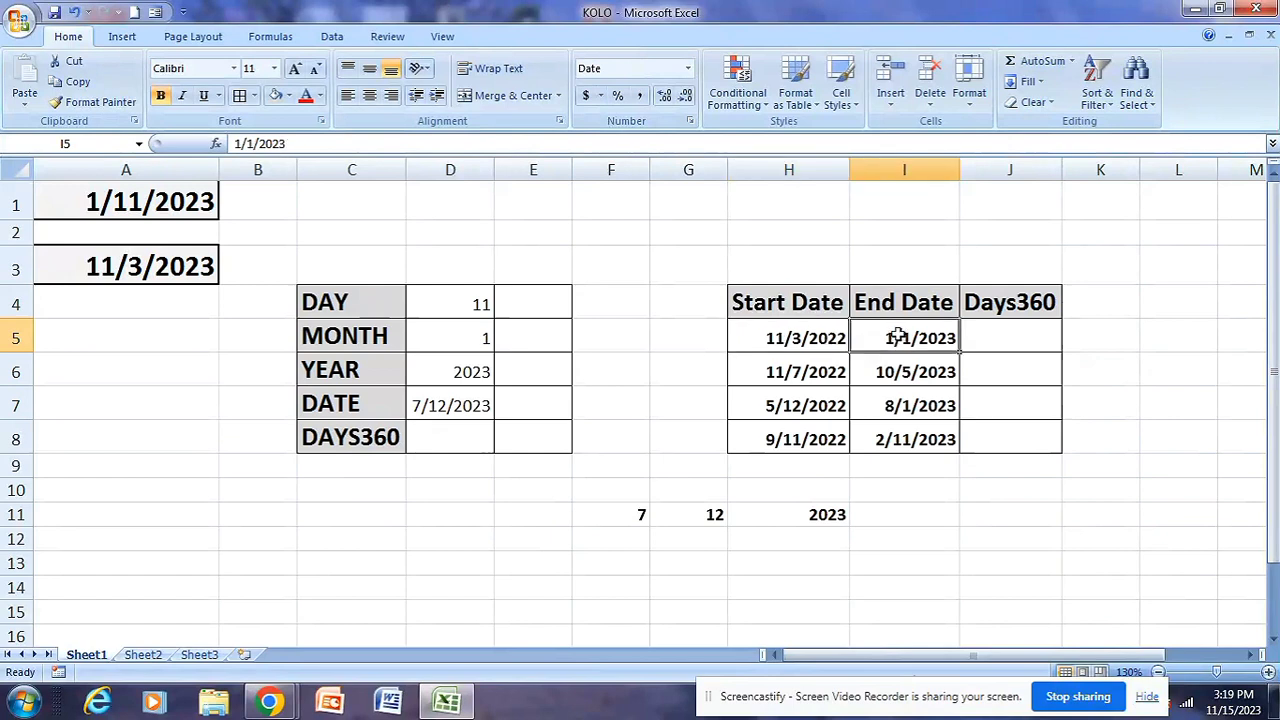
{"action": "left_click_drag", "start_coordinate": [763, 333], "coordinate": [880, 335]}
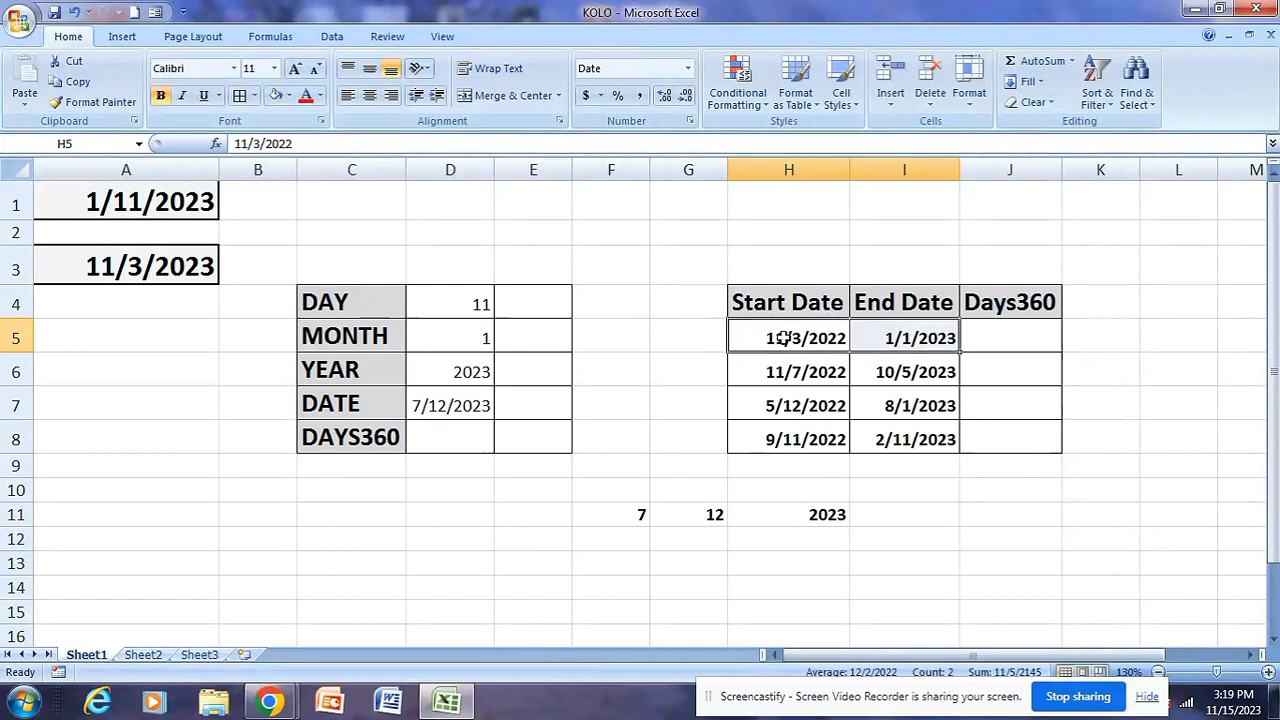
{"action": "left_click_drag", "start_coordinate": [786, 338], "coordinate": [874, 336]}
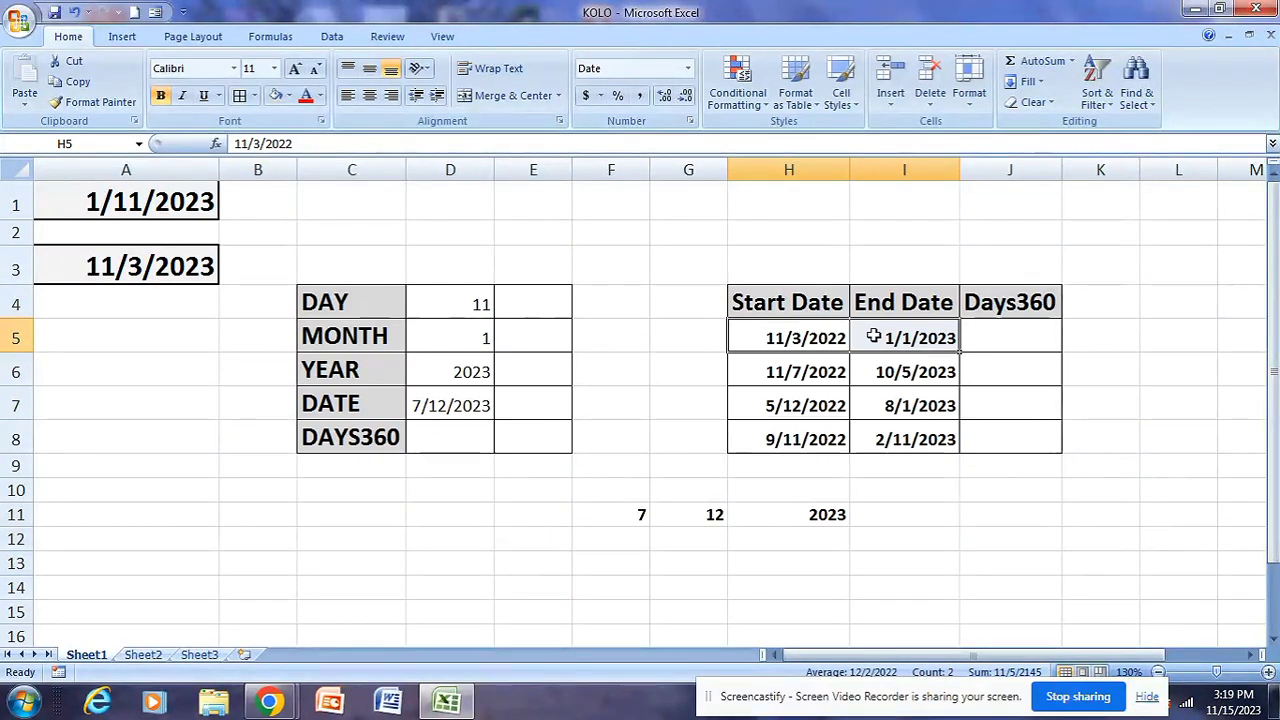
Enter =DAYS360(H5,I5,0) in J5 to count the days between the first start and end dates
{"action": "left_click", "coordinate": [1000, 340]}
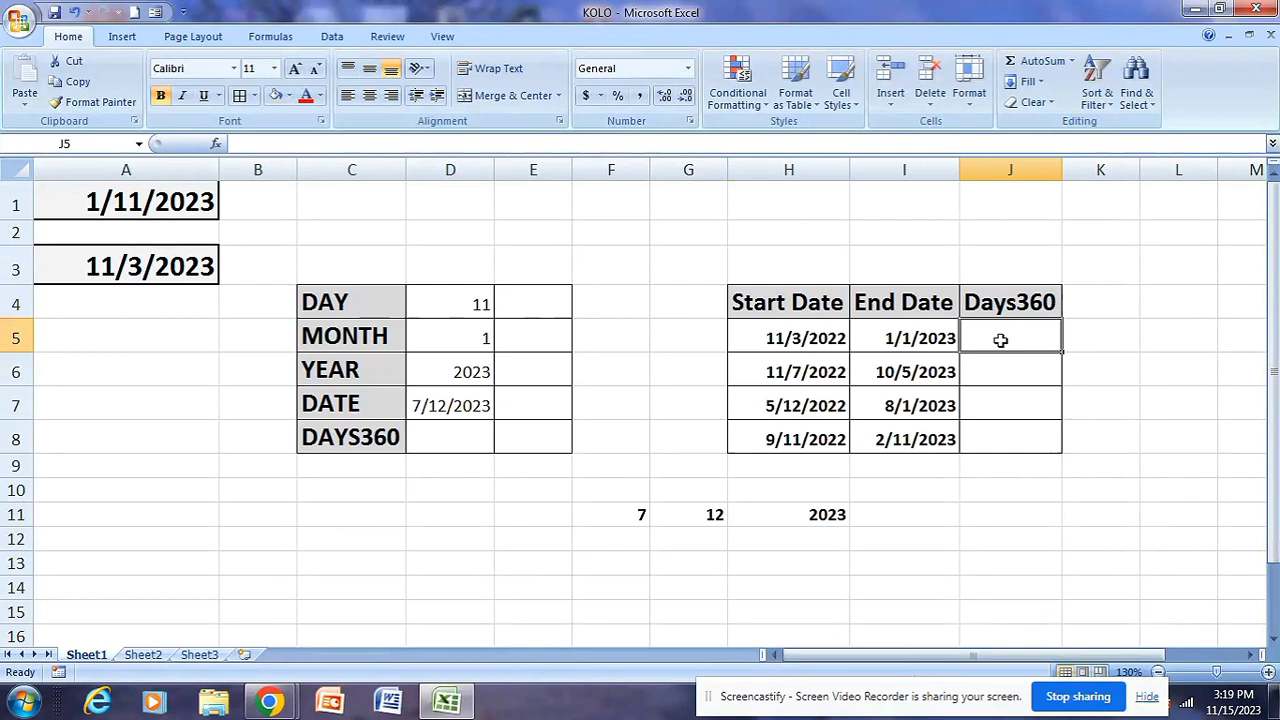
{"action": "type", "text": "="}
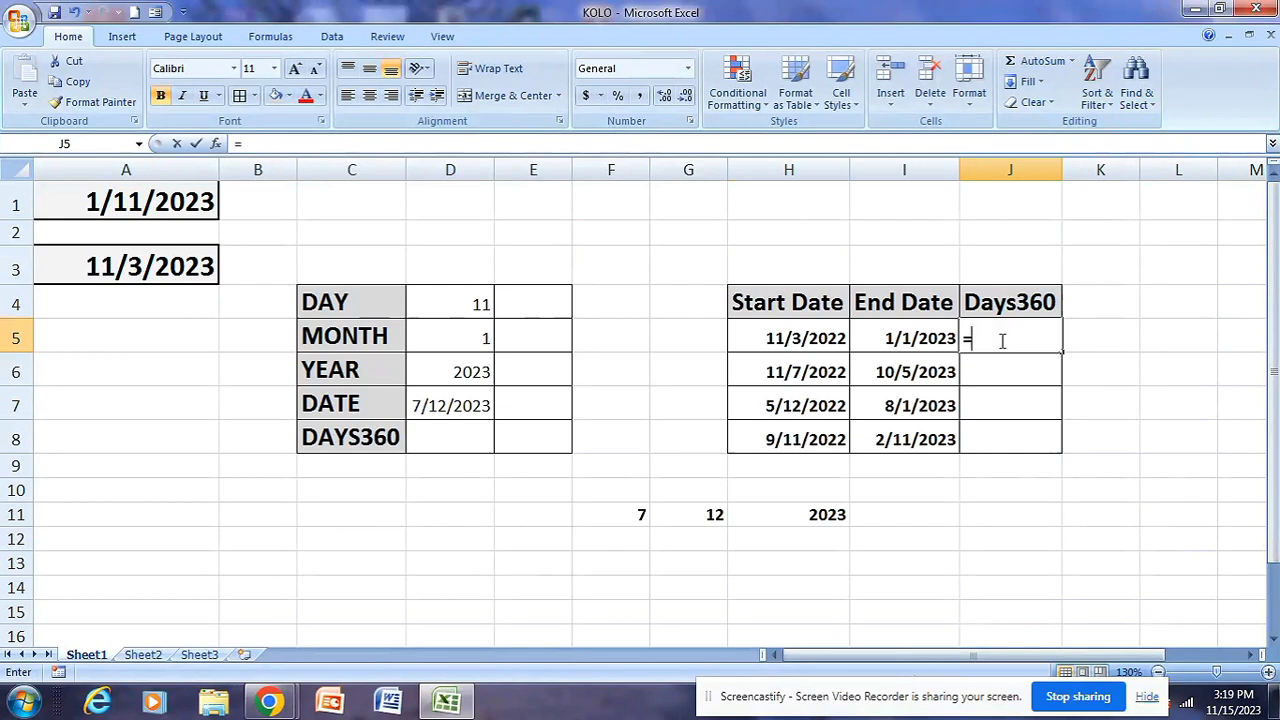
{"action": "type", "text": "DAYS"}
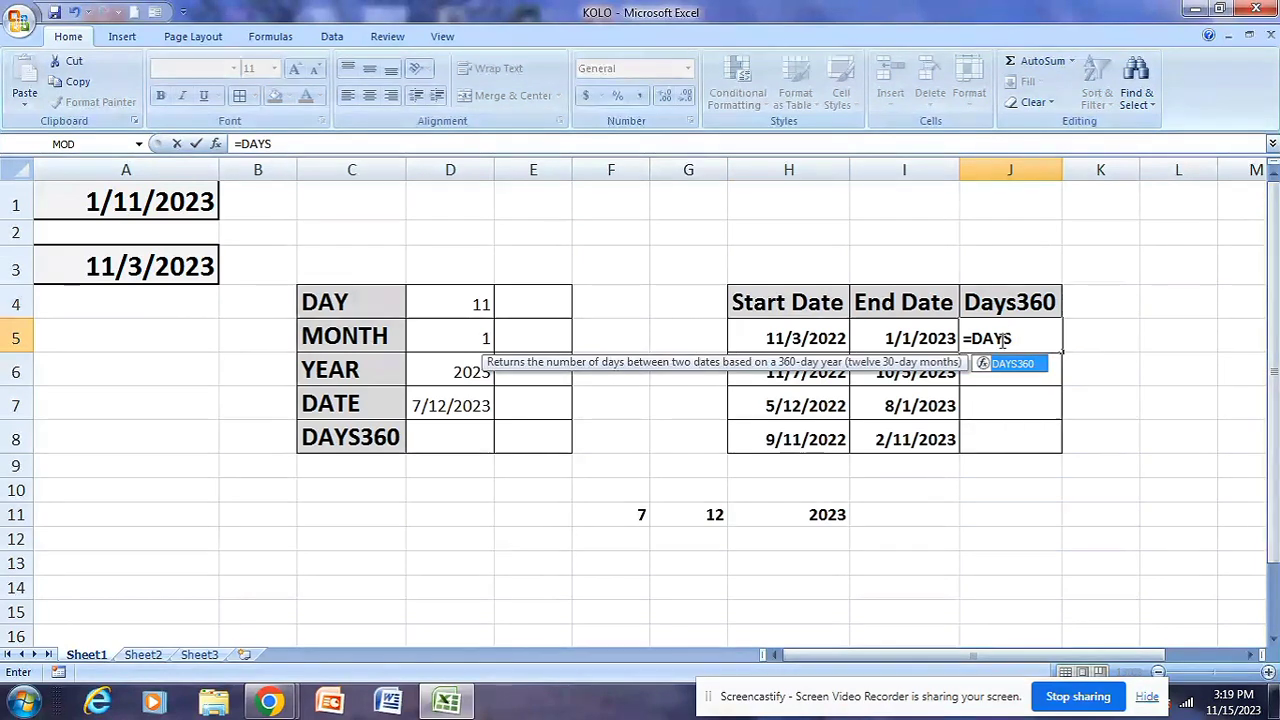
{"action": "key", "text": "Tab"}
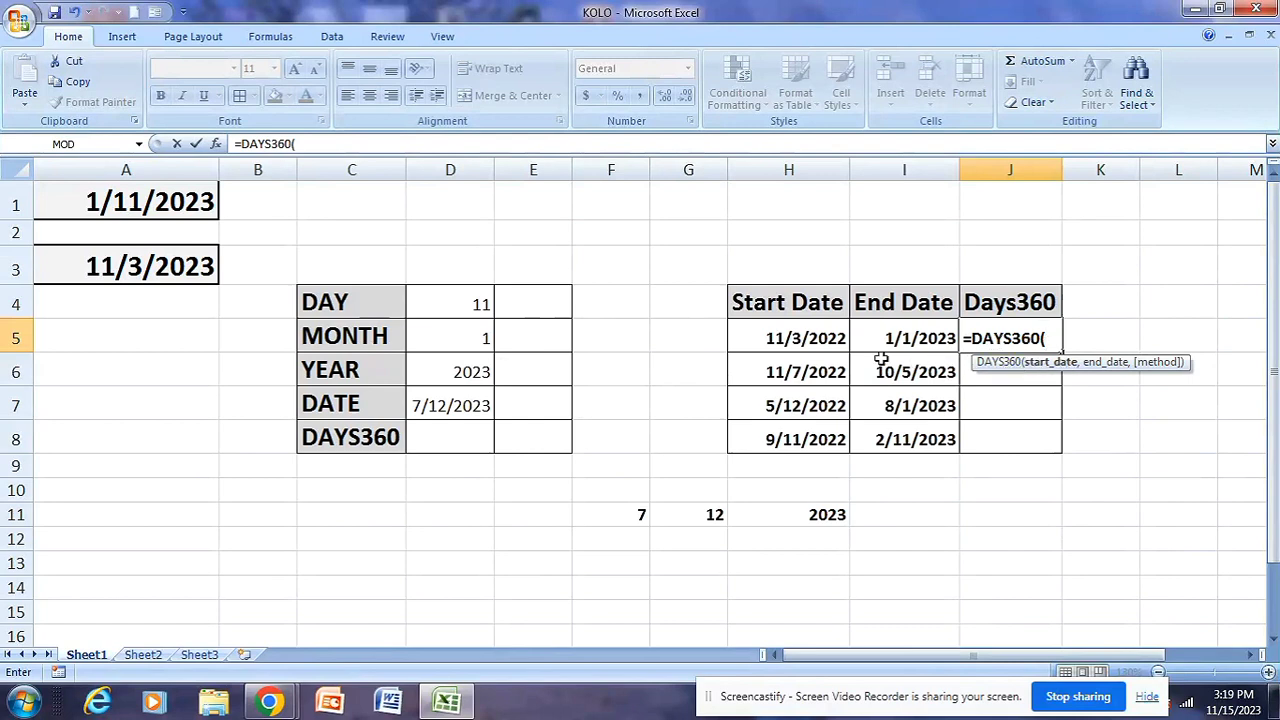
{"action": "left_click", "coordinate": [797, 339]}
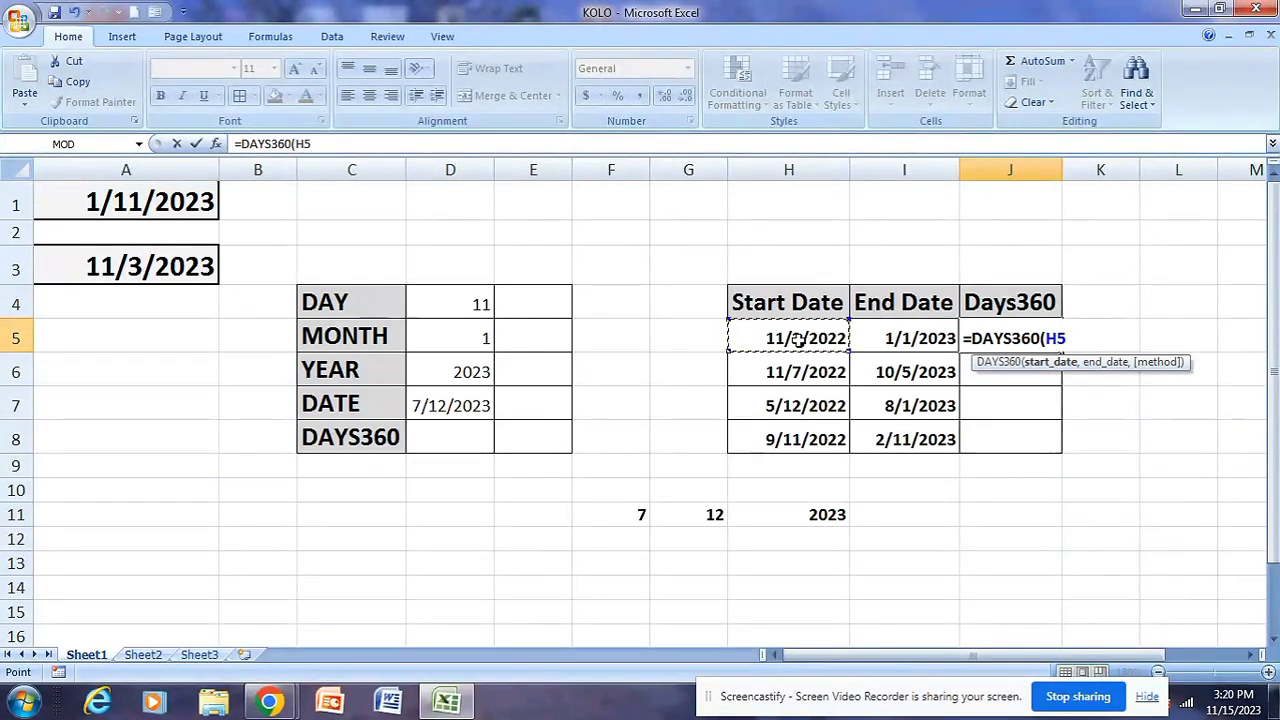
{"action": "type", "text": ","}
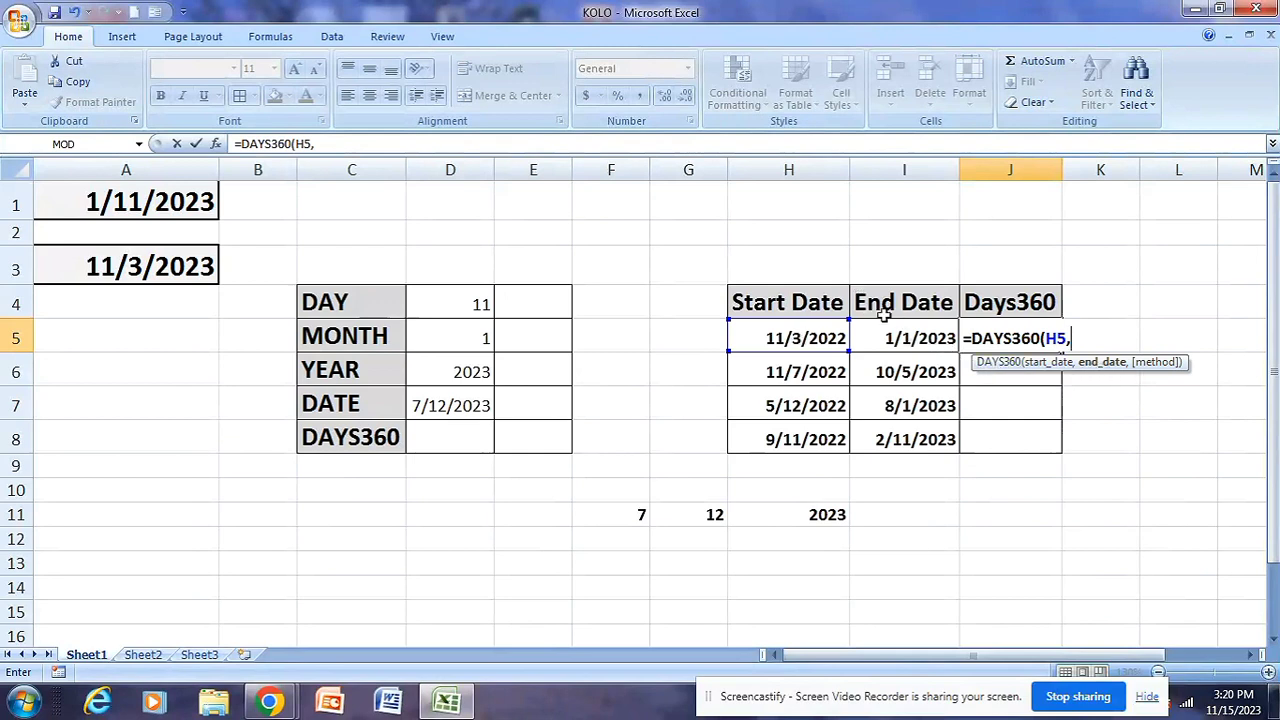
{"action": "left_click", "coordinate": [903, 338]}
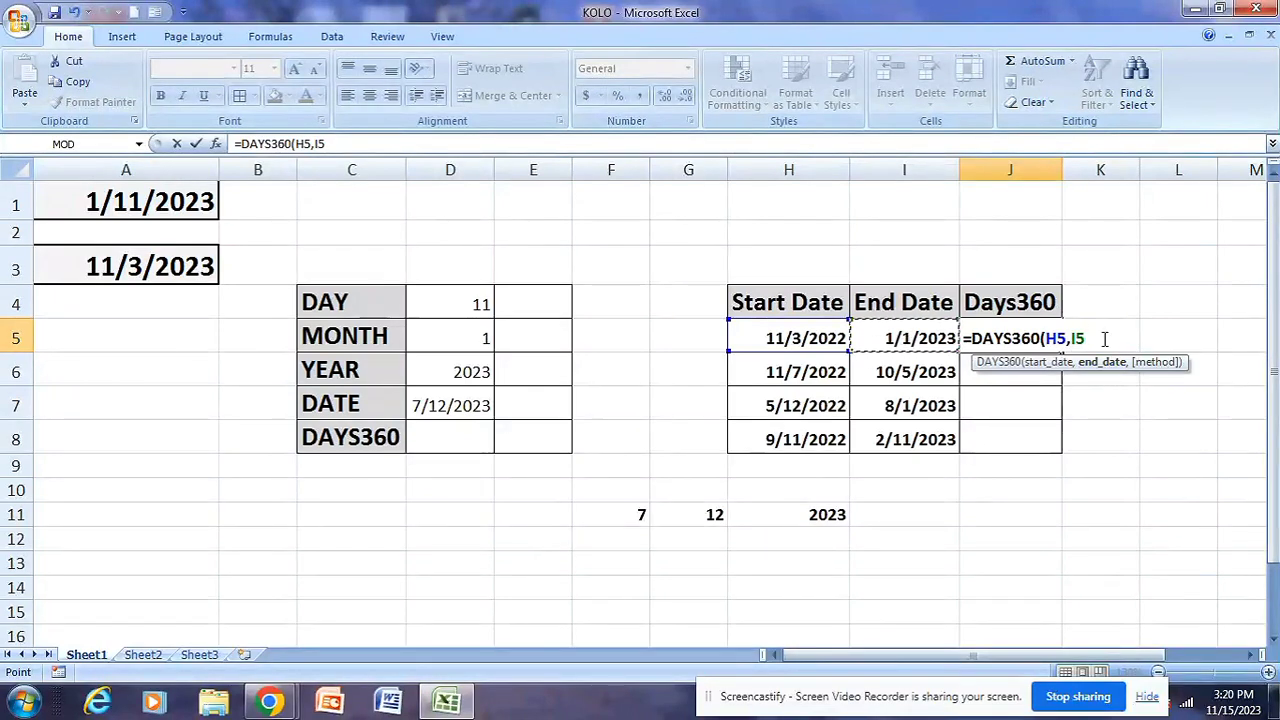
{"action": "type", "text": ","}
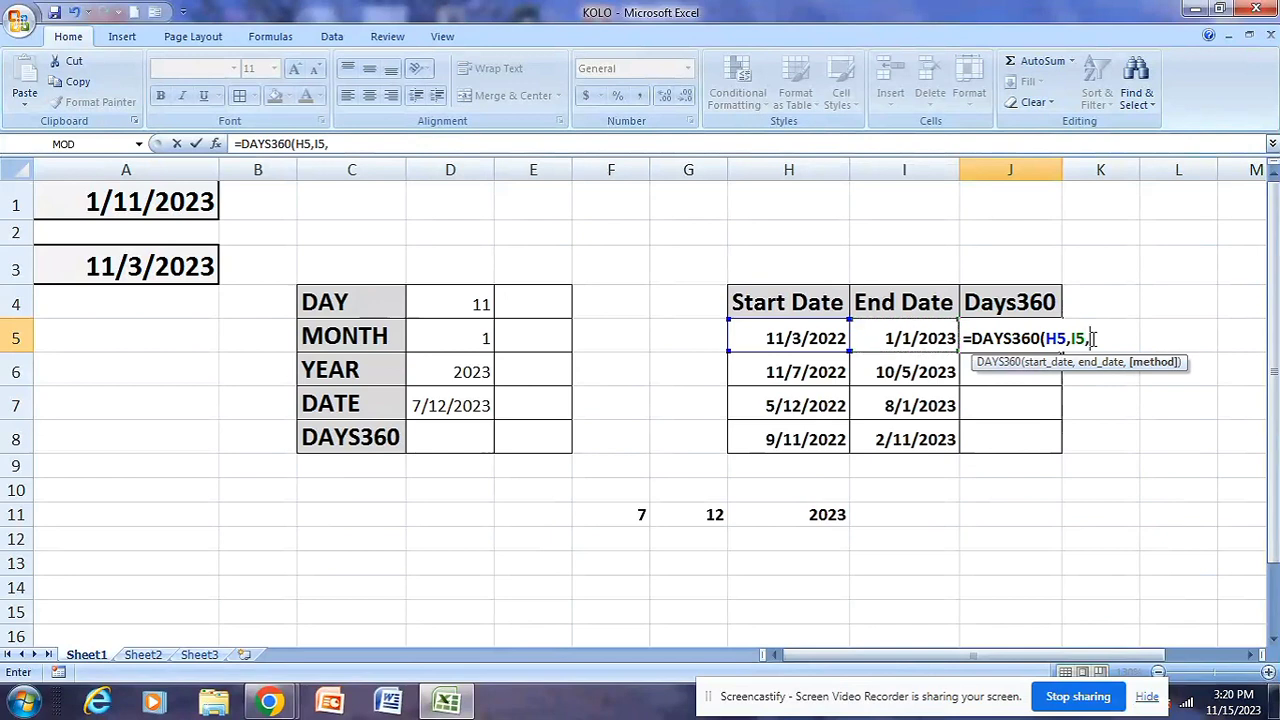
{"action": "type", "text": "0"}
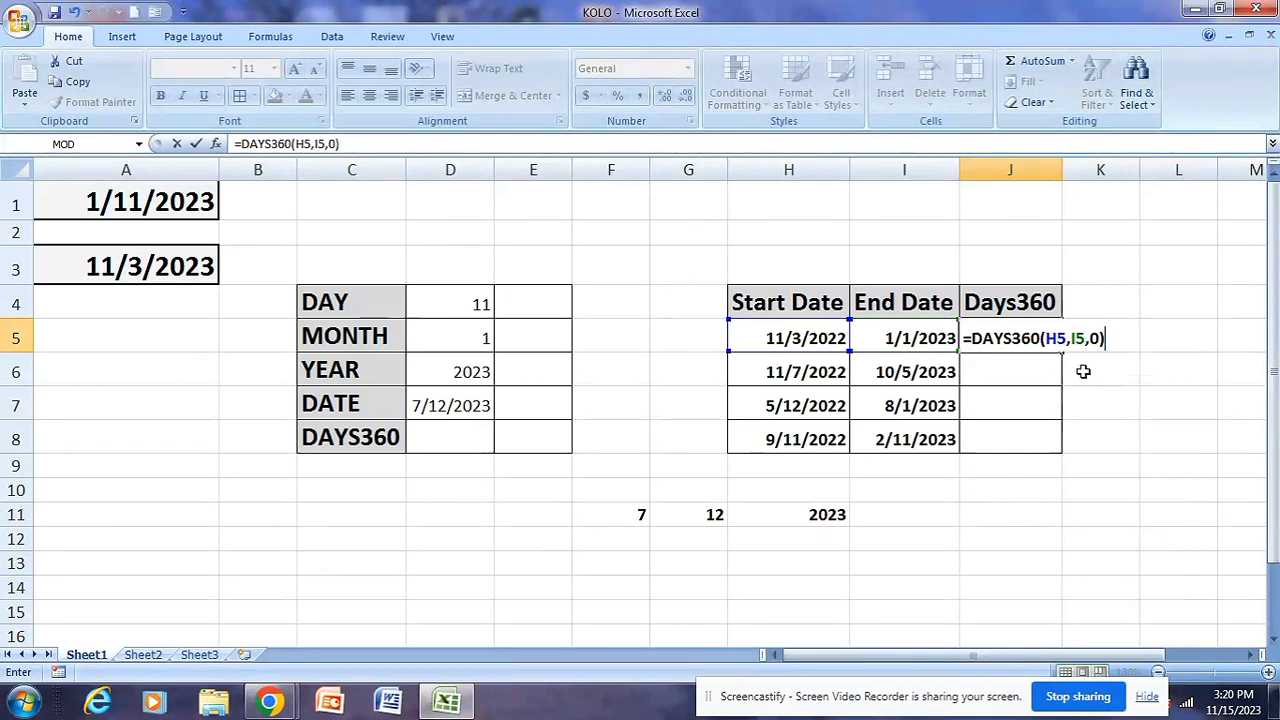
{"action": "key", "text": "Return"}
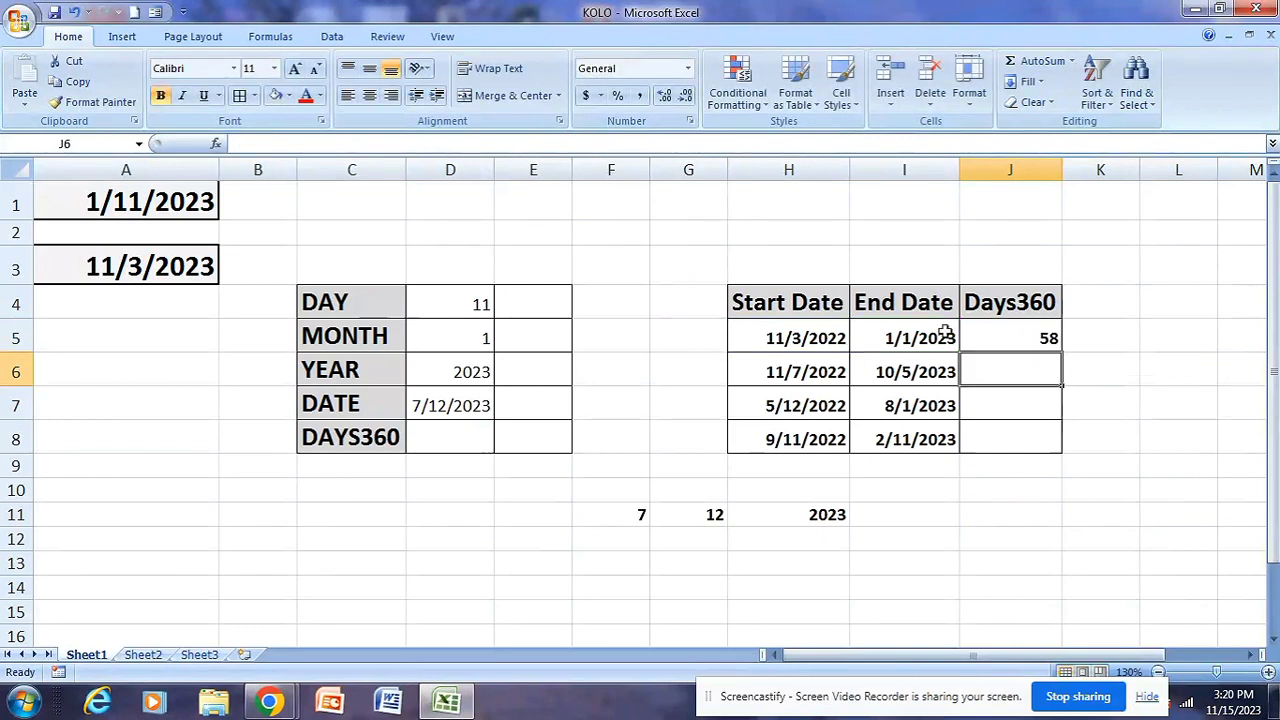
Compare the DAYS360 result in J5 with the start date in H5 and the end date in I5
{"action": "left_click", "coordinate": [805, 338]}
{"action": "left_click", "coordinate": [882, 338]}
{"action": "left_click", "coordinate": [818, 338]}
{"action": "left_click", "coordinate": [878, 338]}
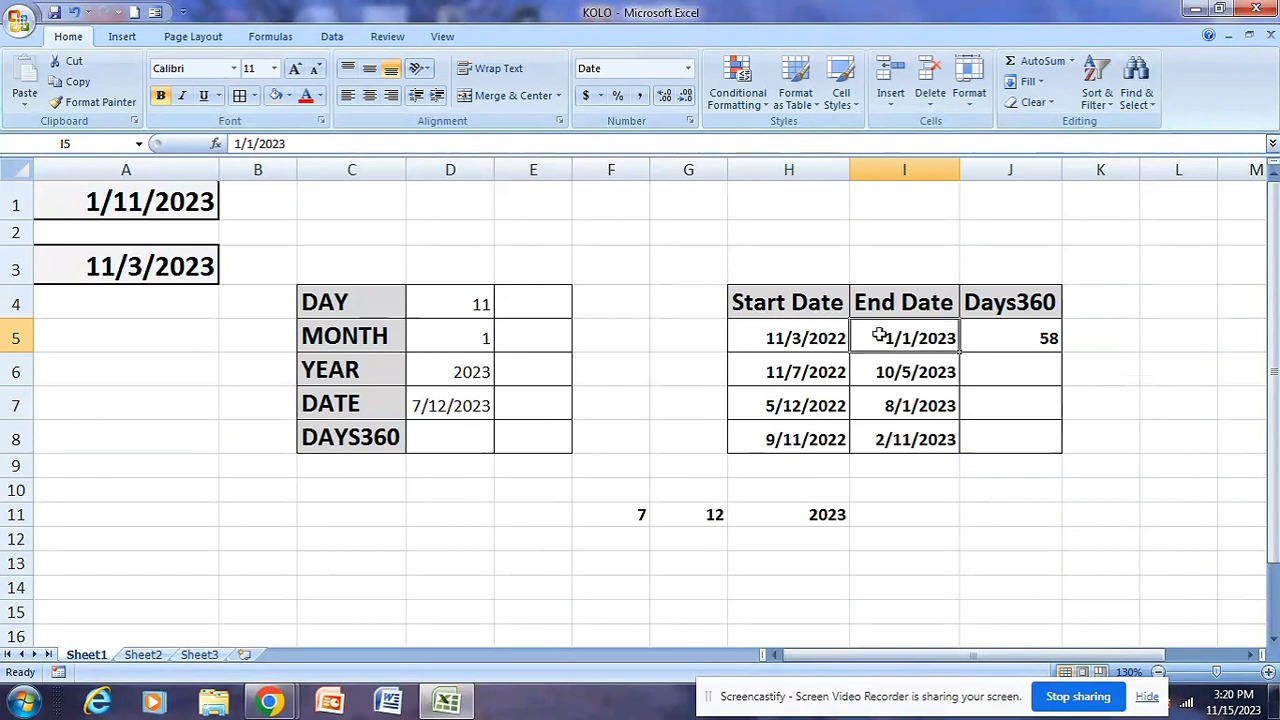
{"action": "left_click", "coordinate": [840, 338]}
{"action": "left_click", "coordinate": [866, 338]}
{"action": "left_click", "coordinate": [997, 341]}
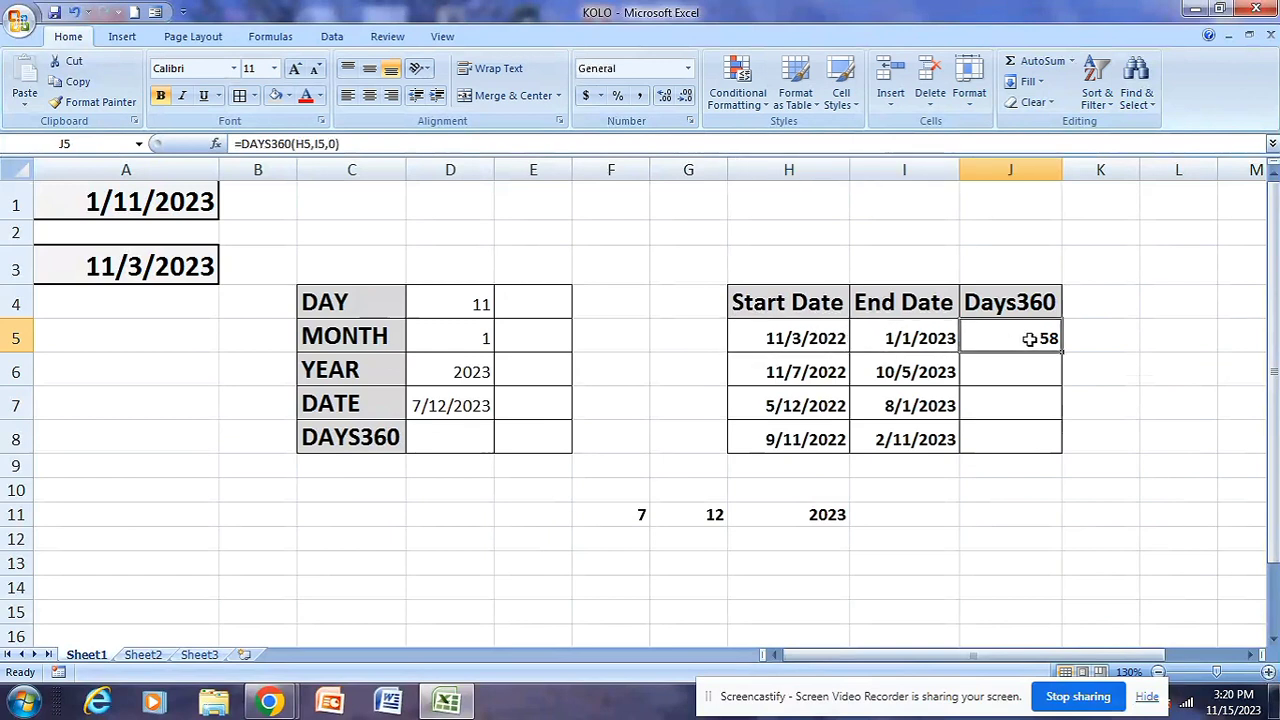
{"action": "left_click", "coordinate": [815, 344]}
{"action": "left_click", "coordinate": [889, 340]}
{"action": "left_click", "coordinate": [818, 338]}
{"action": "left_click", "coordinate": [865, 338]}
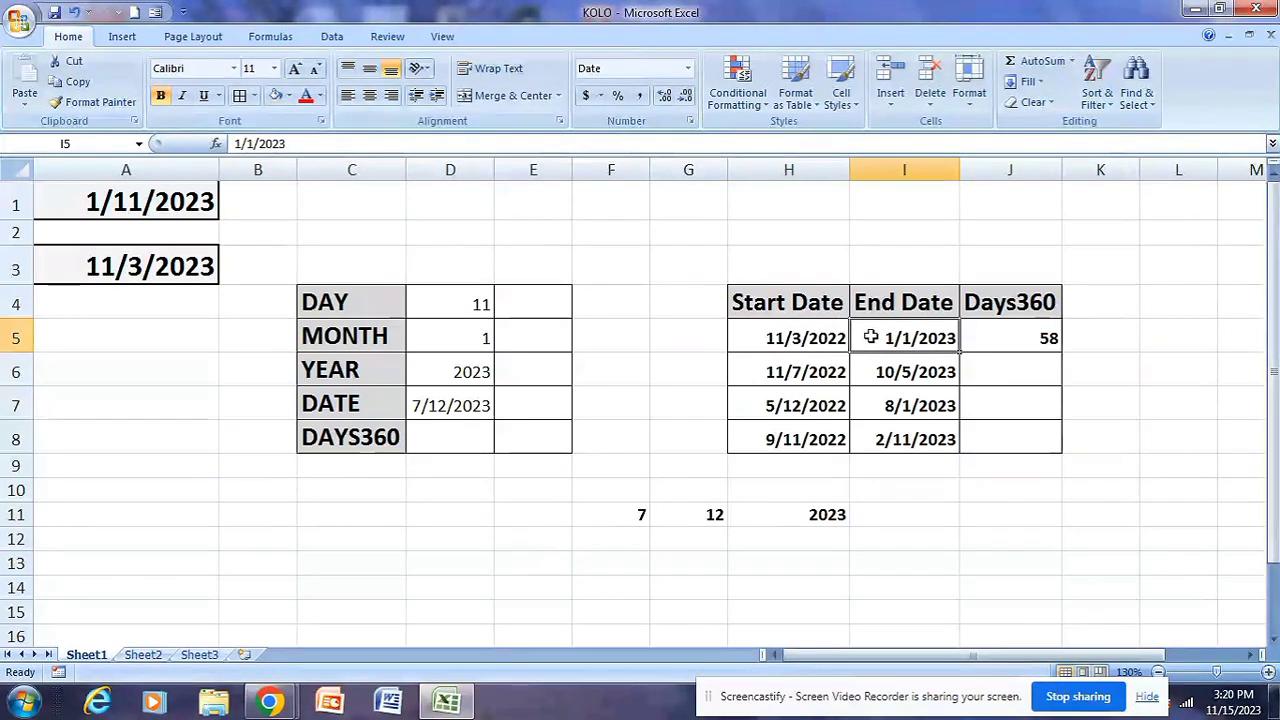
{"action": "left_click", "coordinate": [1055, 340]}
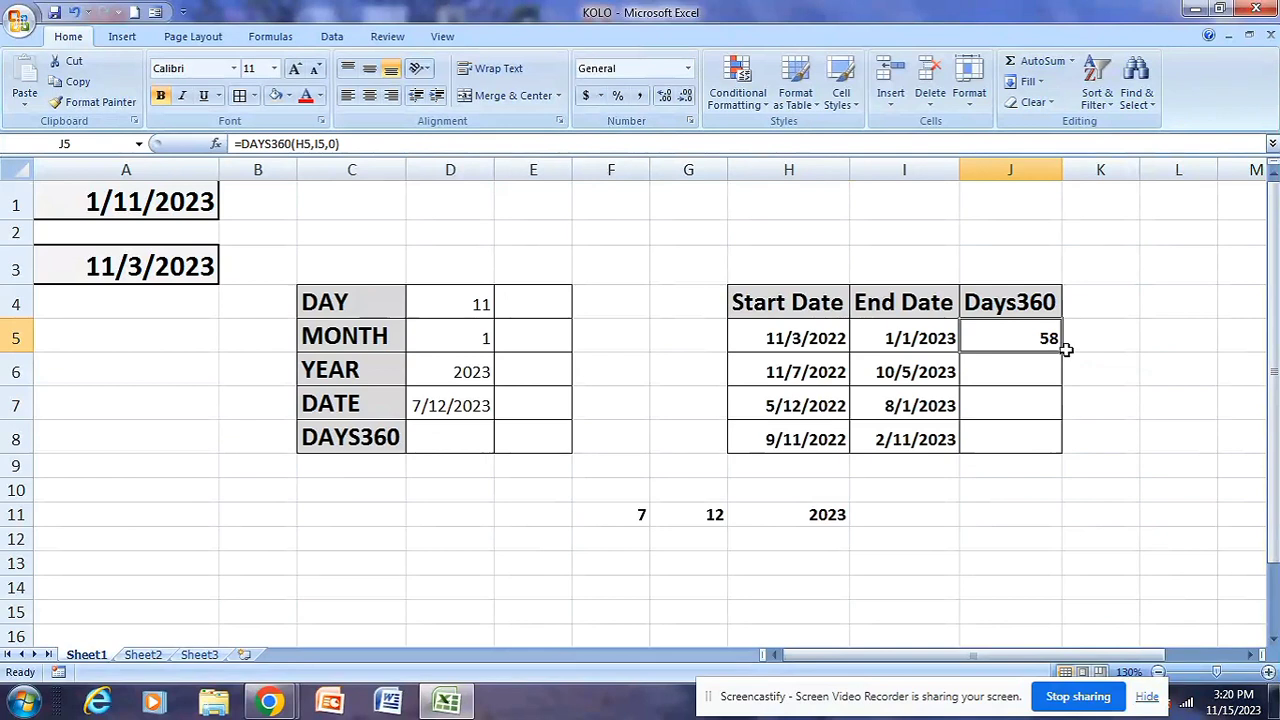
{"action": "left_click", "coordinate": [830, 345]}
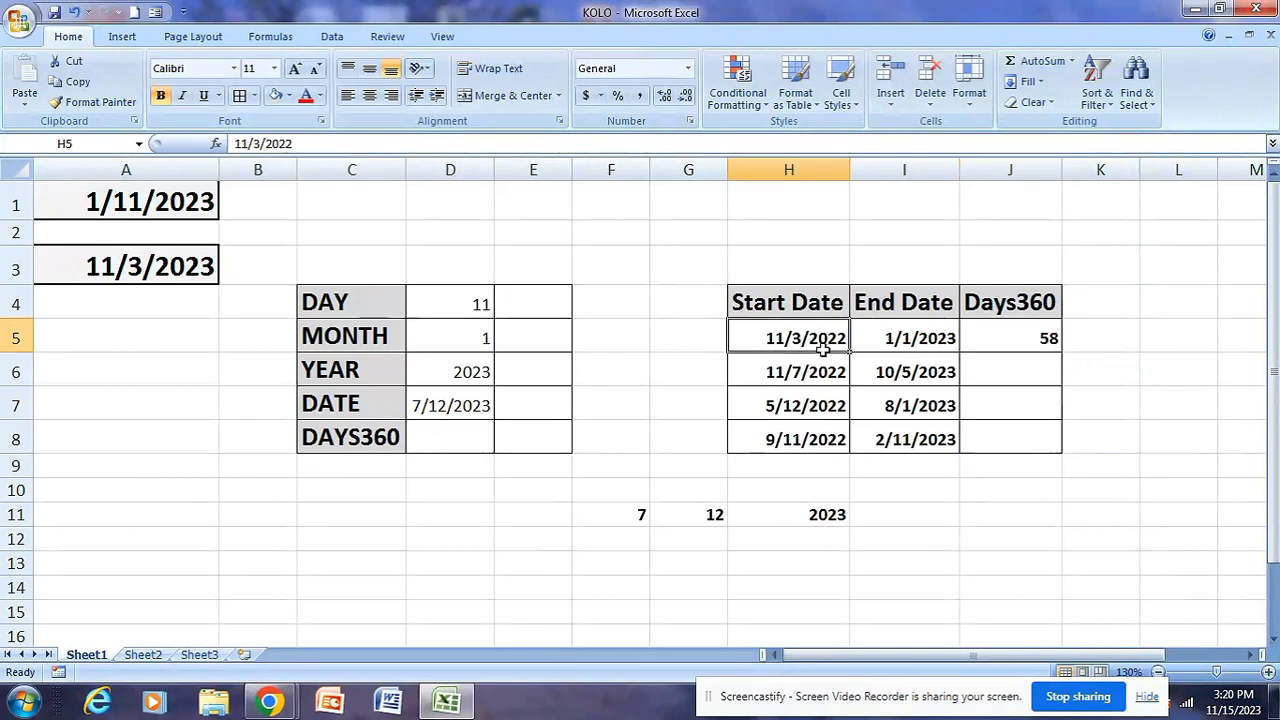
{"action": "left_click", "coordinate": [880, 337]}
{"action": "left_click", "coordinate": [830, 338]}
{"action": "left_click", "coordinate": [875, 336]}
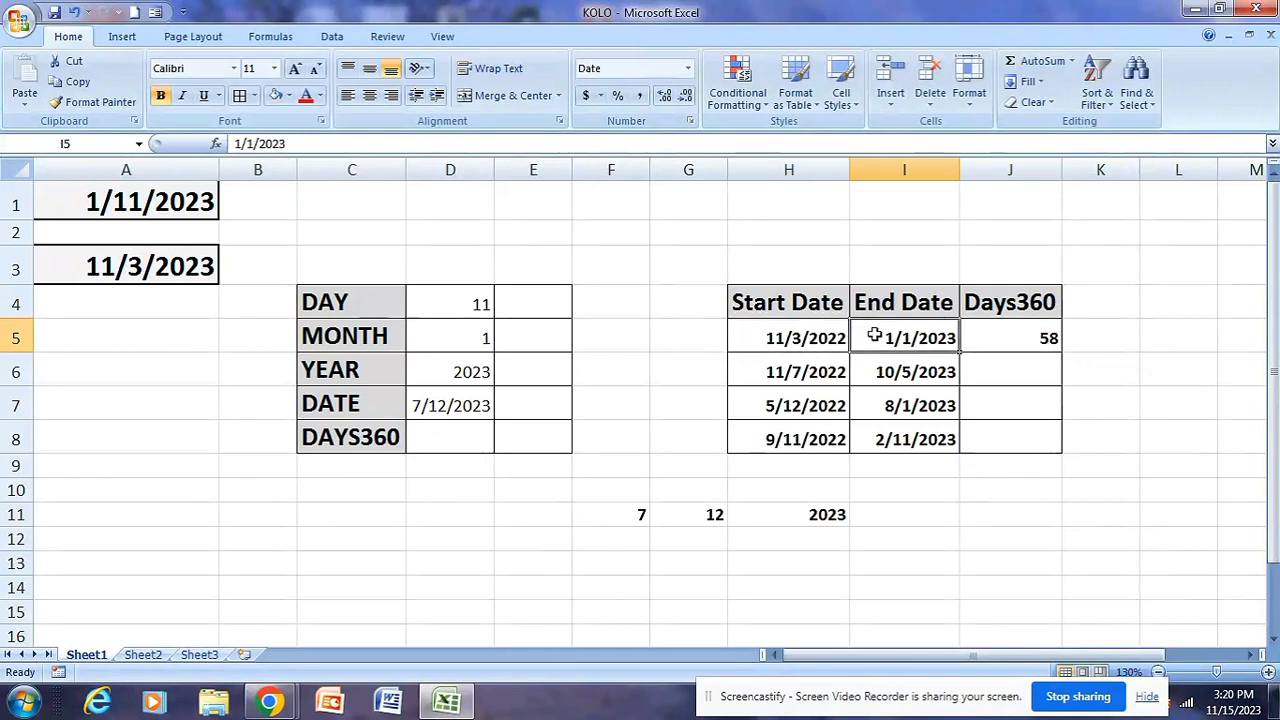
{"action": "left_click", "coordinate": [792, 338]}
{"action": "left_click", "coordinate": [875, 336]}
Fill the DAYS360 formula from J5 down through J8 for the remaining date pairs
{"action": "left_click", "coordinate": [1029, 336]}
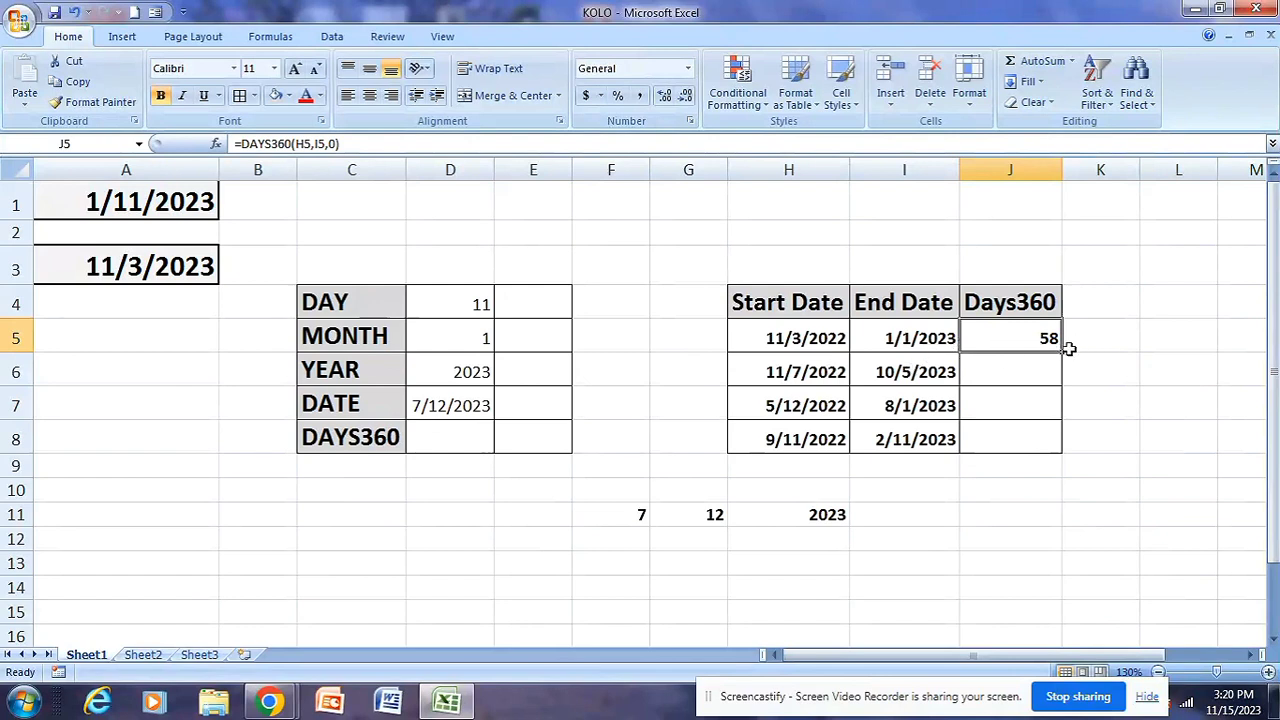
{"action": "left_click_drag", "start_coordinate": [1063, 351], "coordinate": [1063, 432]}
{"action": "left_click", "coordinate": [1089, 409]}
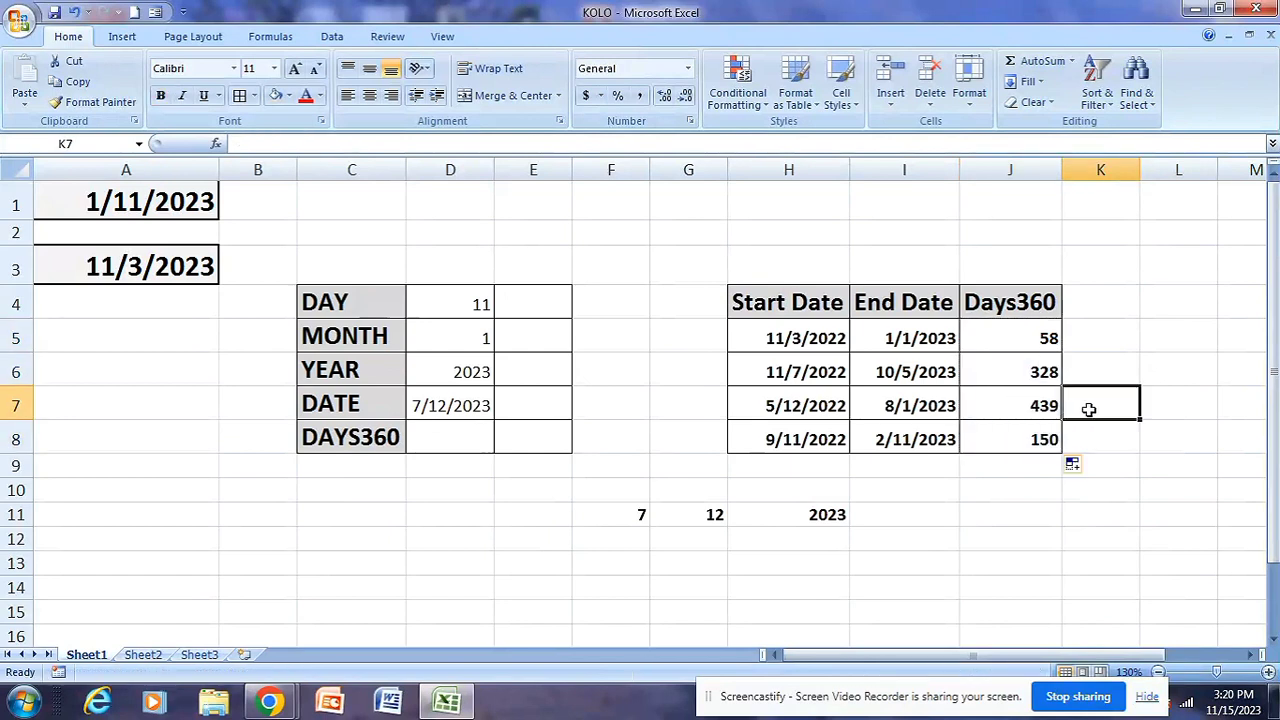